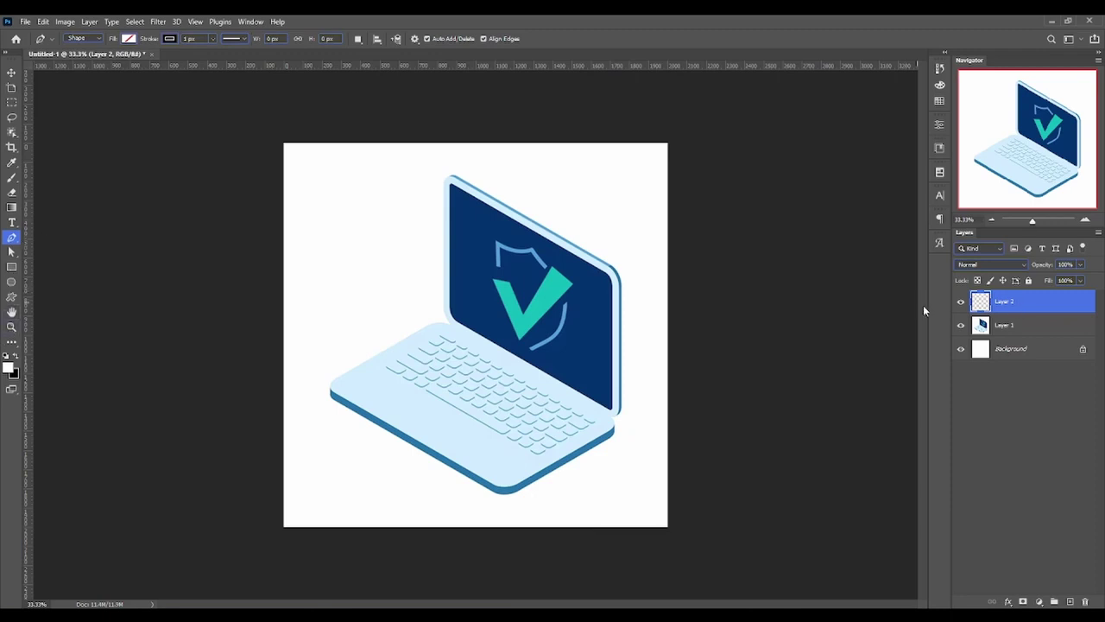
Hide Layer 1 so the laptop illustration disappears, leaving a plain white canvas
{"action": "left_click", "coordinate": [961, 325]}
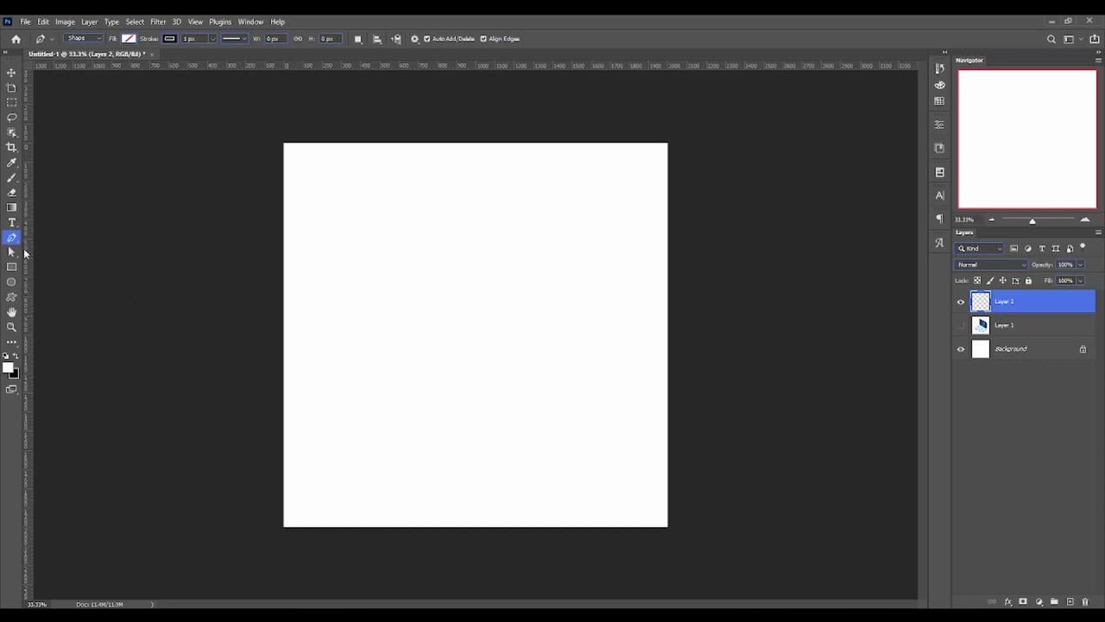
Switch the Pen tool's mode in the options bar from Shape to Path
{"action": "left_click", "coordinate": [78, 38]}
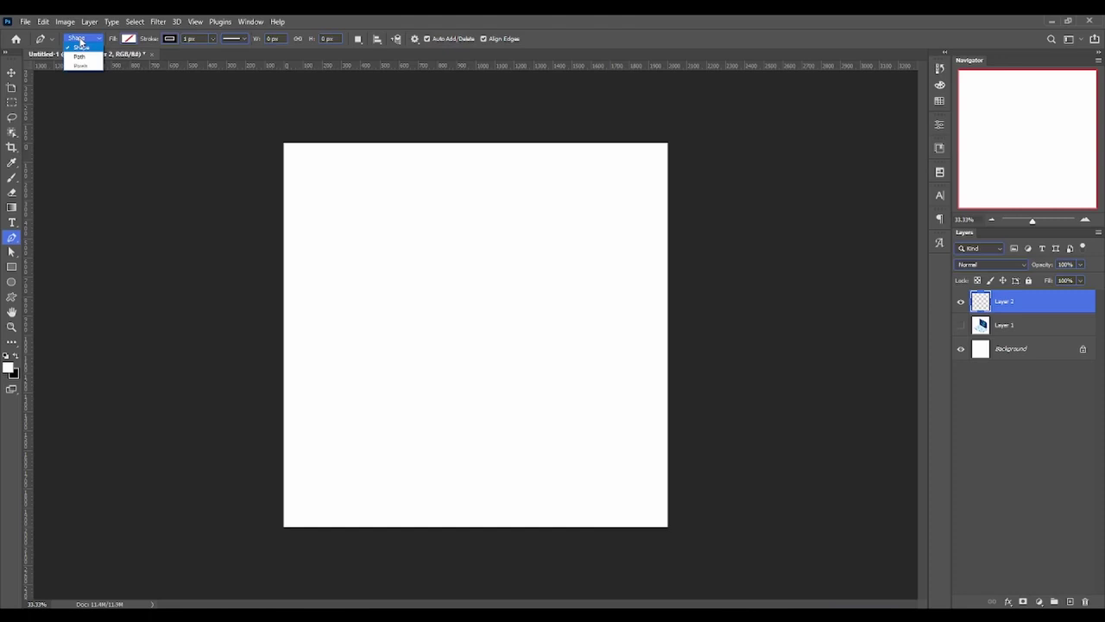
{"action": "left_click", "coordinate": [80, 42]}
{"action": "left_click", "coordinate": [80, 38]}
{"action": "left_click", "coordinate": [97, 56]}
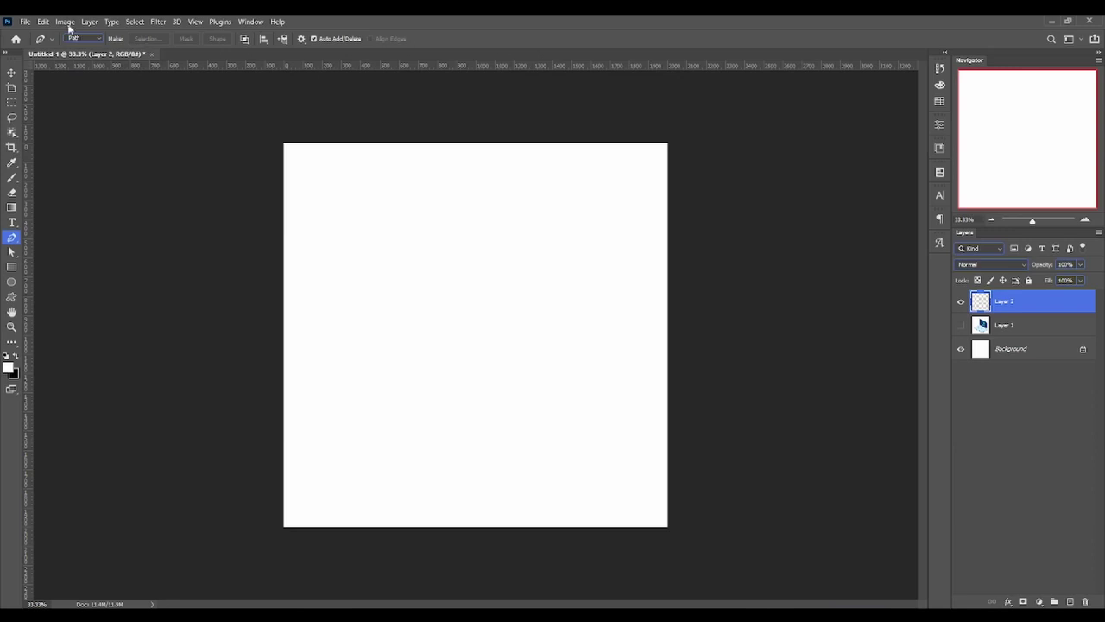
{"action": "left_click", "coordinate": [81, 39]}
{"action": "left_click", "coordinate": [88, 44]}
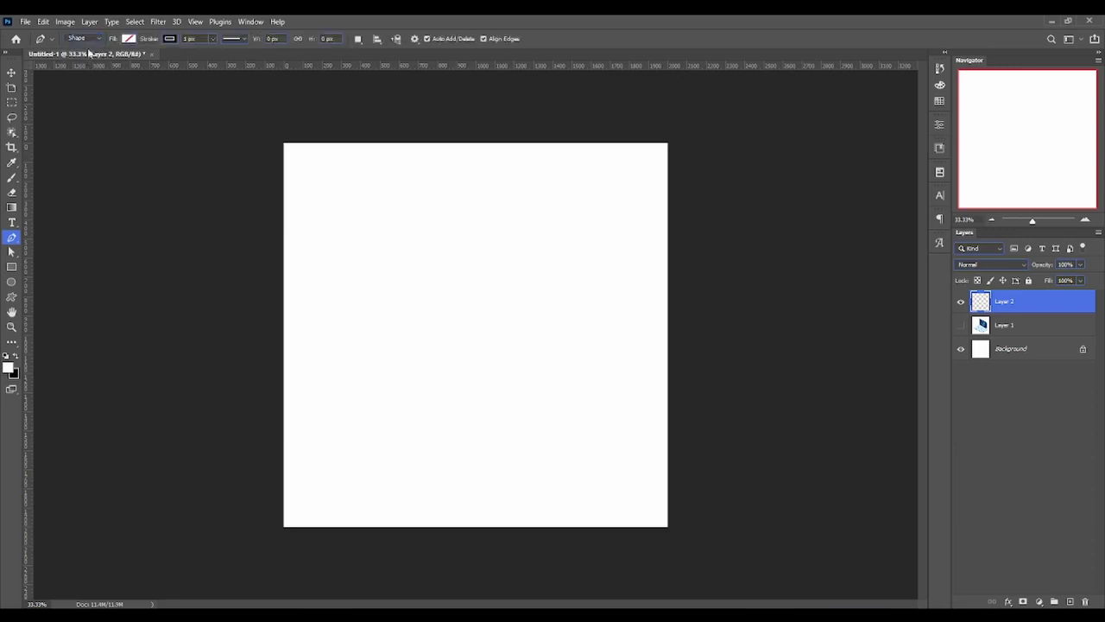
{"action": "left_click", "coordinate": [89, 38]}
{"action": "left_click", "coordinate": [88, 52]}
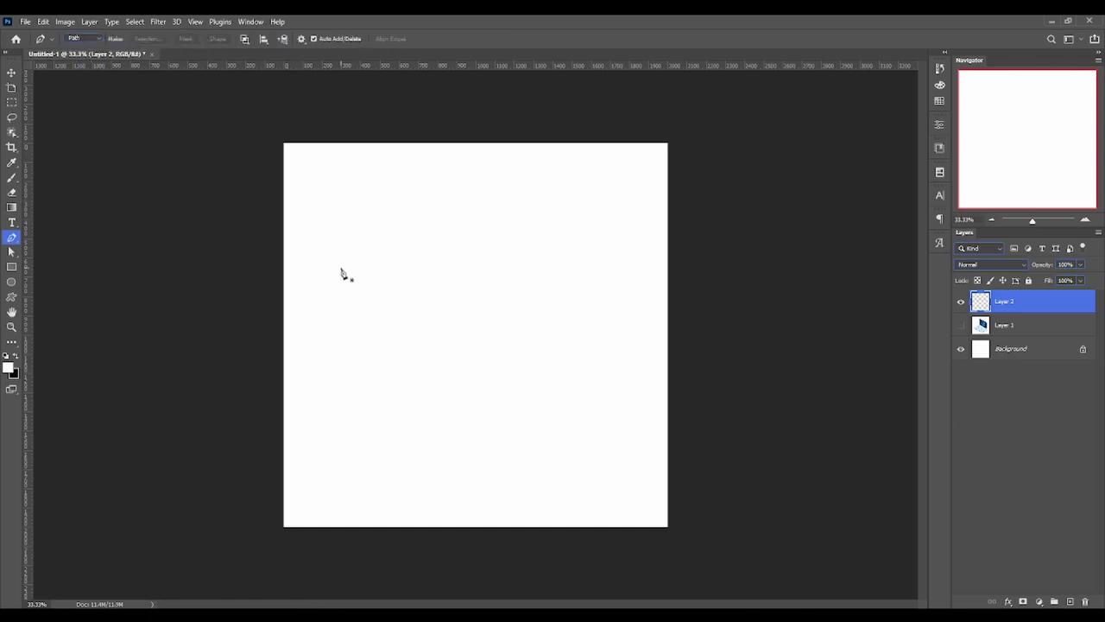
Draw a closed triangular four-anchor path, with an extra anchor on its left edge
{"action": "left_click", "coordinate": [366, 193]}
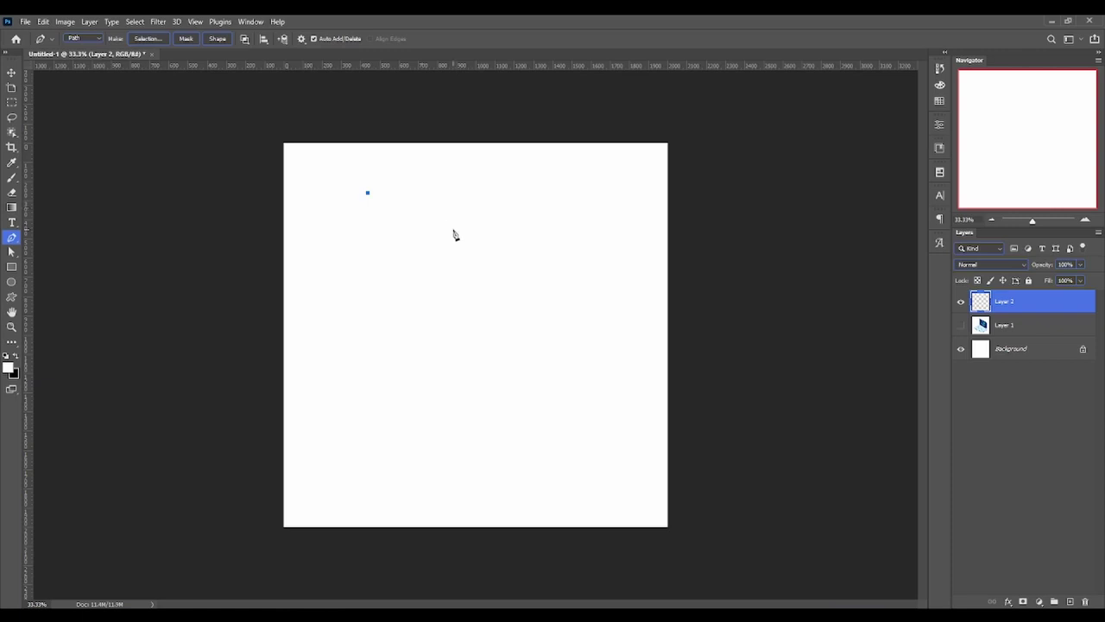
{"action": "left_click", "coordinate": [538, 253]}
{"action": "left_click", "coordinate": [438, 430]}
{"action": "left_click", "coordinate": [402, 286]}
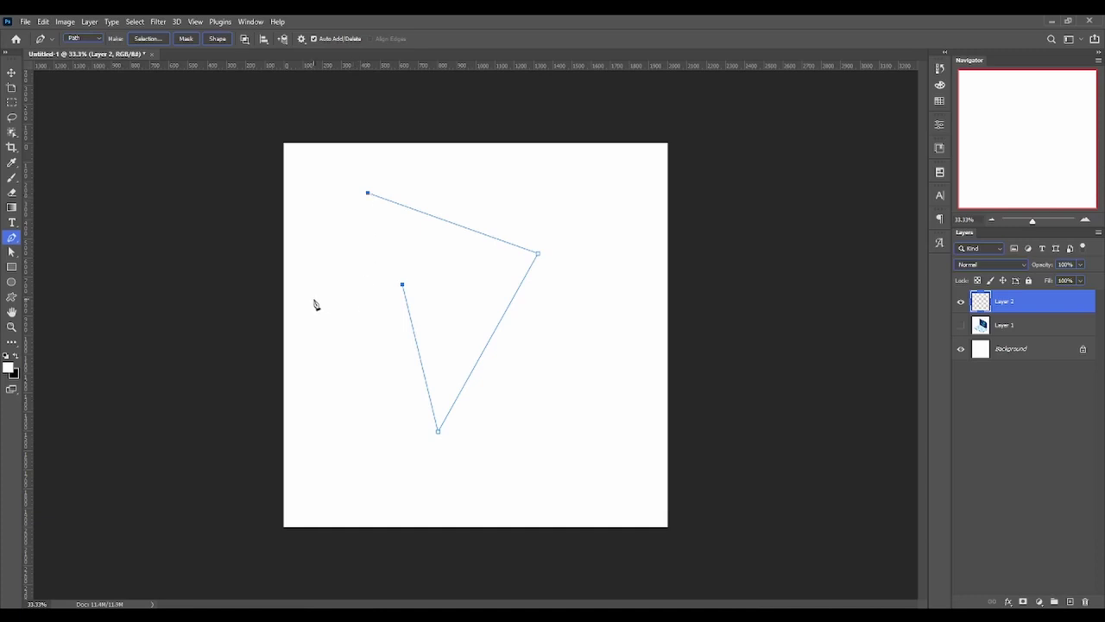
{"action": "left_click", "coordinate": [367, 194]}
Move the whole path right and slightly down with the Path Selection tool
{"action": "left_click", "coordinate": [11, 252]}
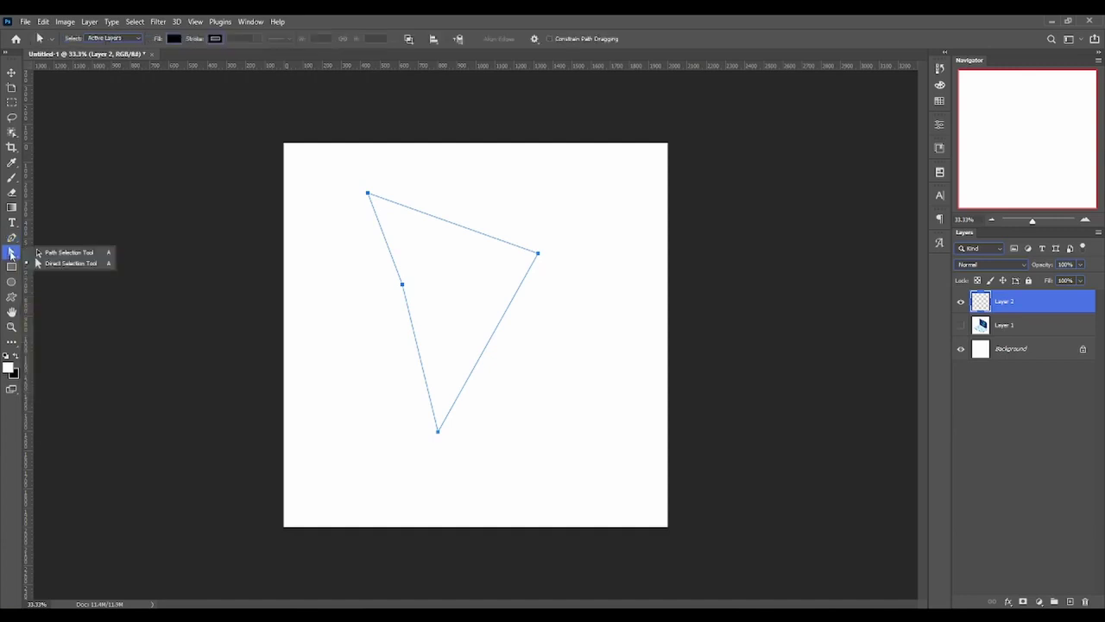
{"action": "left_click", "coordinate": [80, 262]}
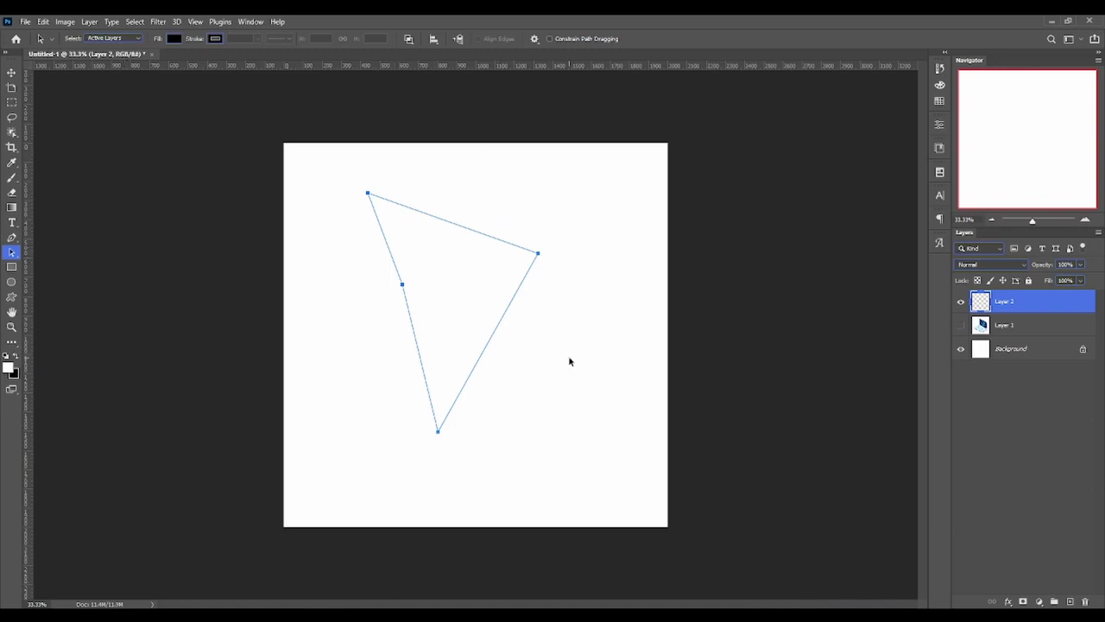
{"action": "left_click_drag", "start_coordinate": [474, 293], "coordinate": [534, 302]}
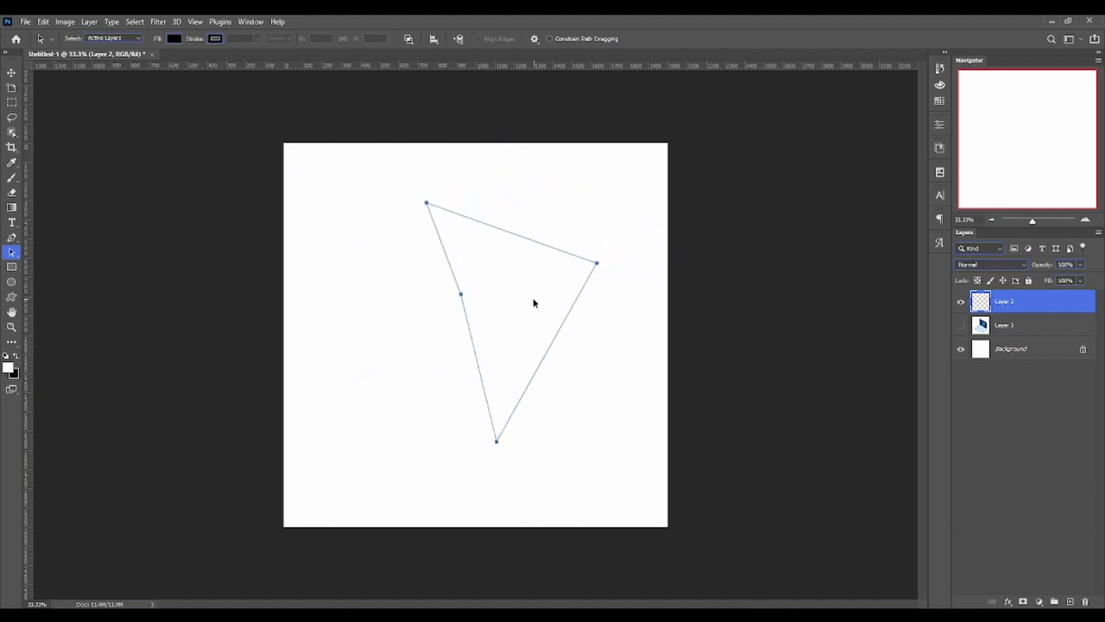
Drag the top, right and left-middle anchors into a notched arrowhead shape
{"action": "right_click", "coordinate": [8, 256]}
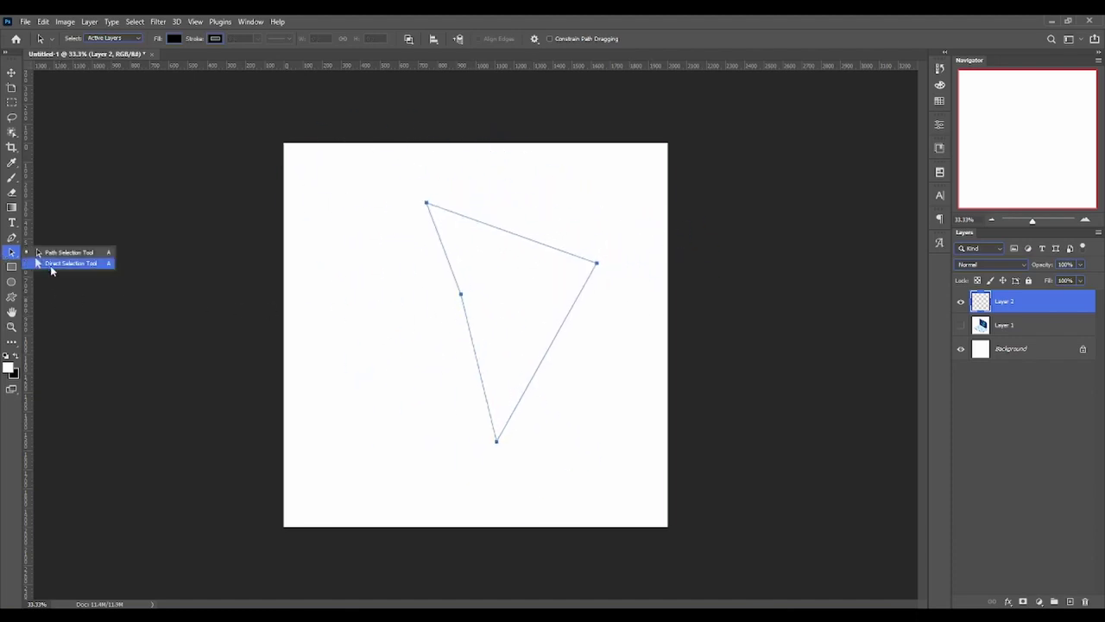
{"action": "left_click", "coordinate": [50, 265]}
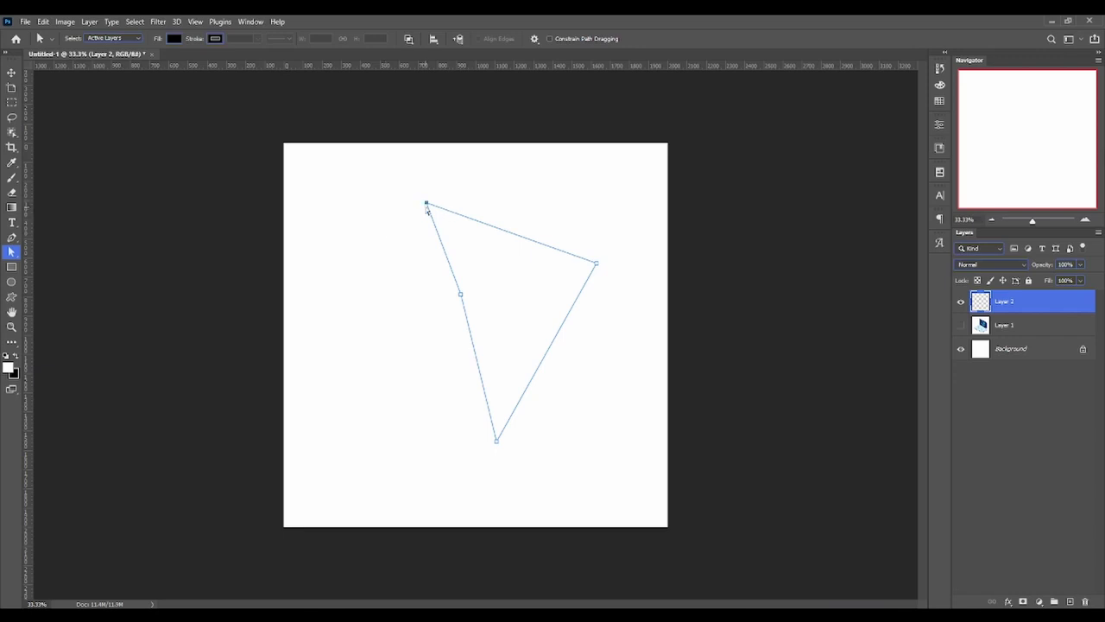
{"action": "left_click_drag", "start_coordinate": [427, 205], "coordinate": [358, 172]}
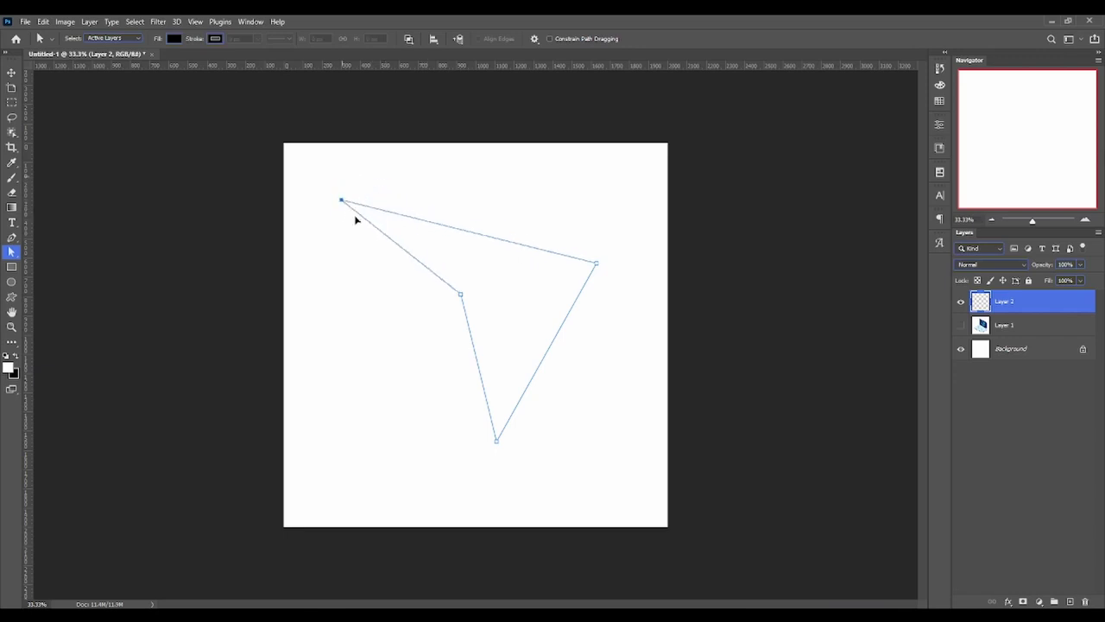
{"action": "left_click_drag", "start_coordinate": [597, 263], "coordinate": [608, 228]}
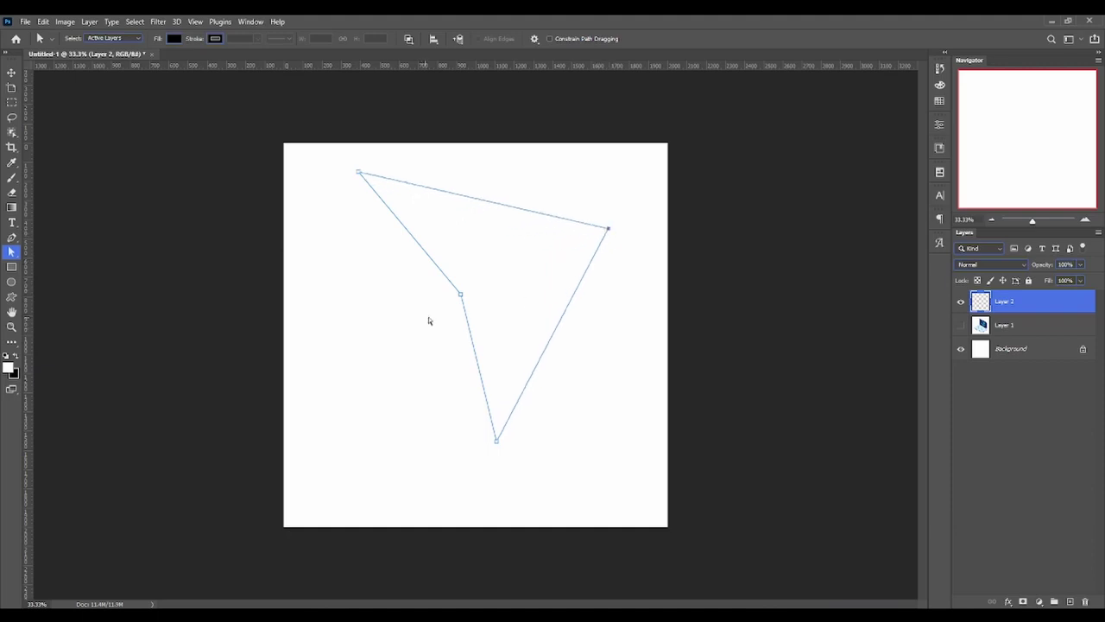
{"action": "mouse_move", "coordinate": [460, 295]}
{"action": "left_mouse_down"}
{"action": "mouse_move", "coordinate": [474, 267]}
{"action": "mouse_move", "coordinate": [473, 288]}
{"action": "left_mouse_up"}
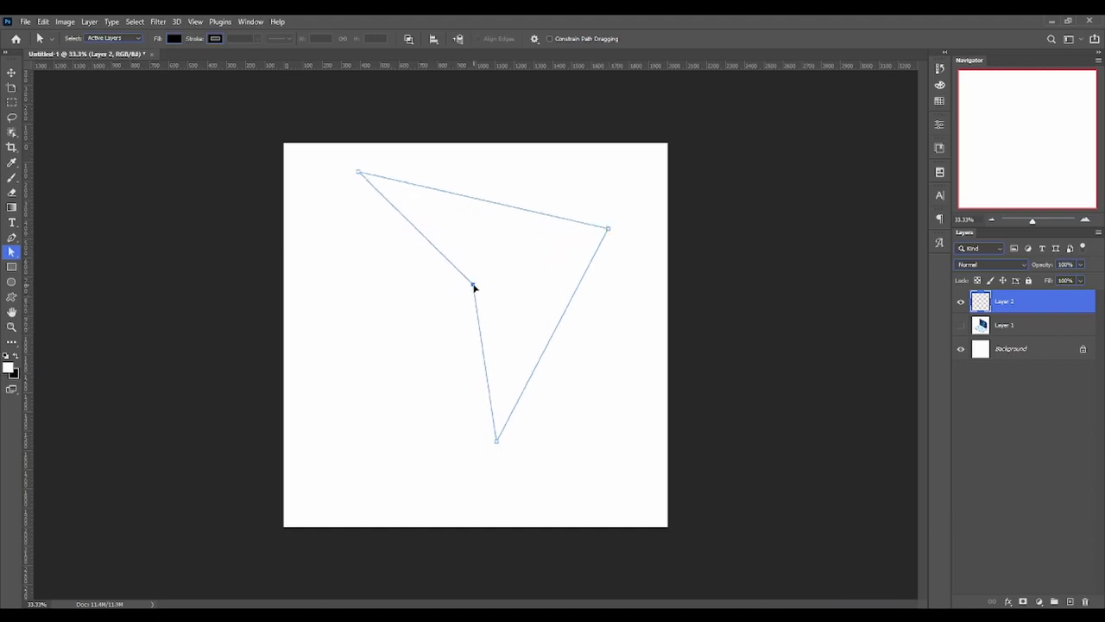
{"action": "left_click", "coordinate": [12, 237]}
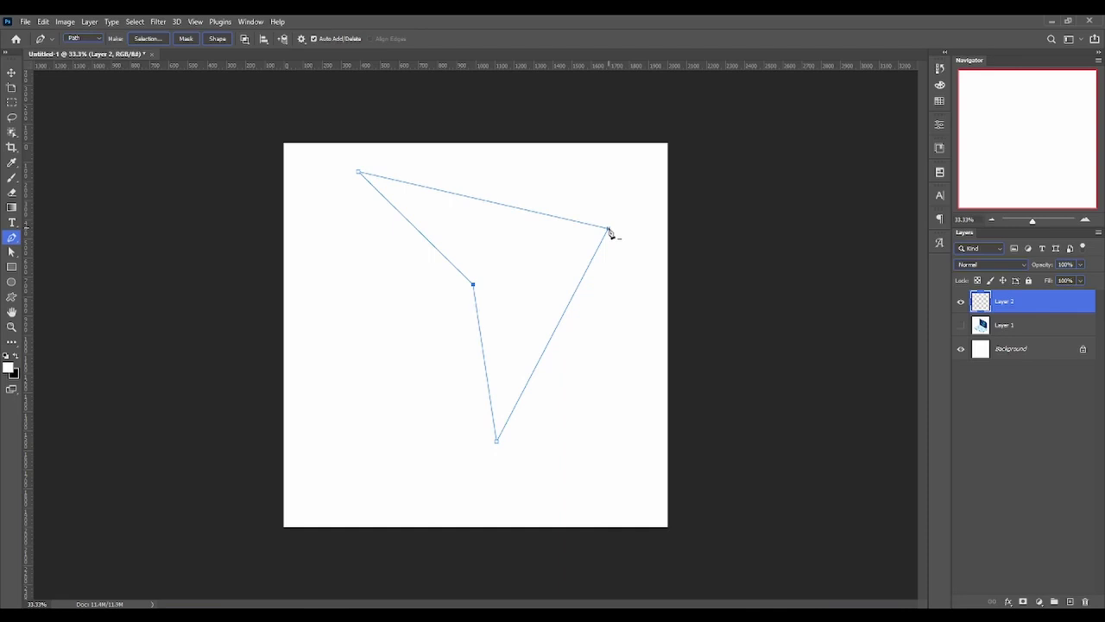
{"action": "left_click", "coordinate": [609, 231]}
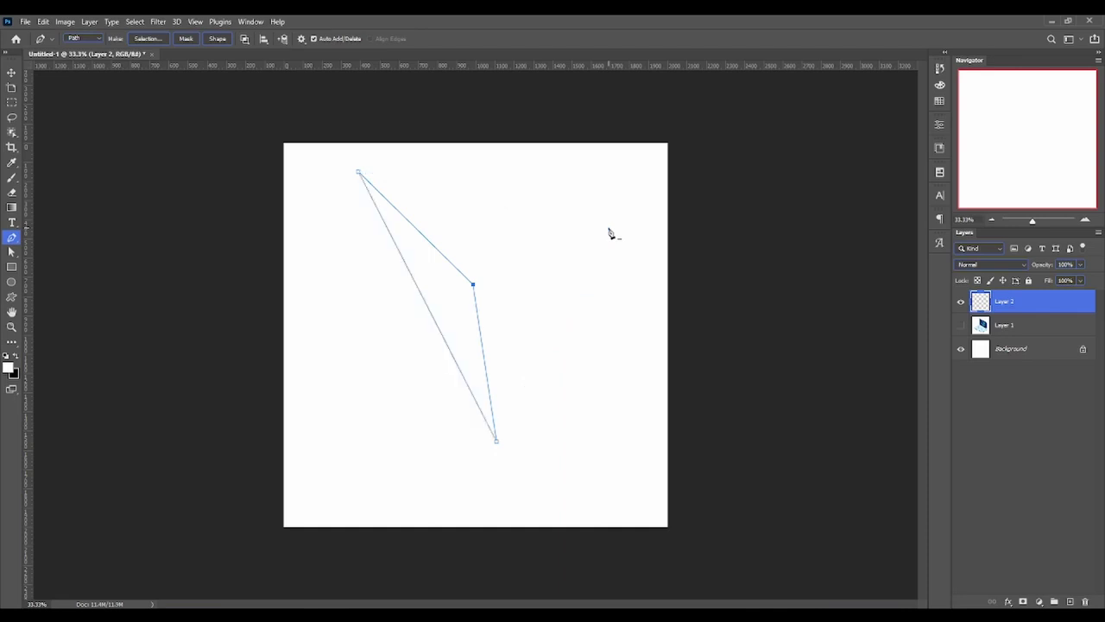
{"action": "key", "text": "ctrl+z"}
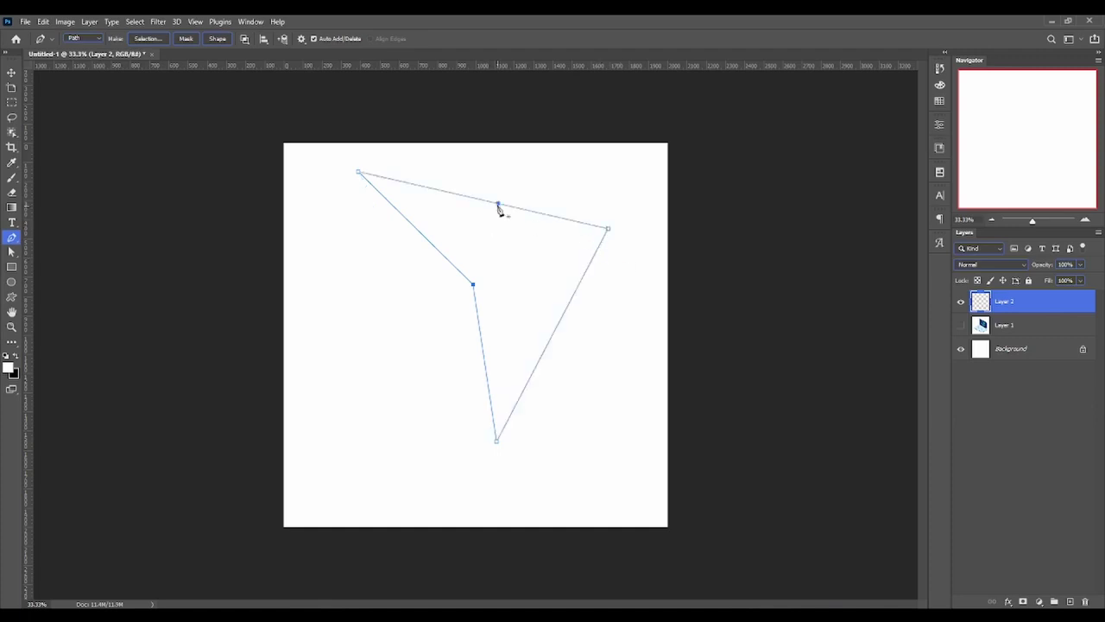
{"action": "left_click", "coordinate": [487, 201]}
{"action": "key", "text": "ctrl+z"}
{"action": "left_click", "coordinate": [609, 230], "text": "ctrl"}
{"action": "left_click", "coordinate": [609, 229]}
{"action": "left_click", "coordinate": [608, 230], "text": "ctrl"}
Pull direction handles from the right anchor and left notch anchor to curve both
{"action": "left_click_drag", "start_coordinate": [609, 230], "coordinate": [654, 340]}
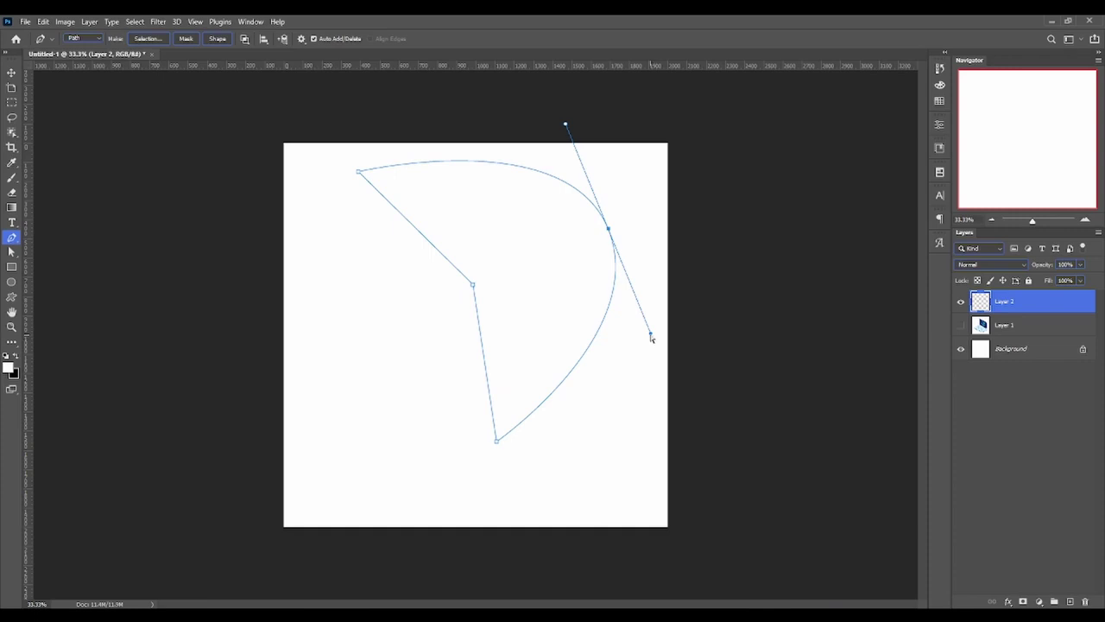
{"action": "mouse_move", "coordinate": [651, 334]}
{"action": "left_mouse_down"}
{"action": "mouse_move", "coordinate": [646, 253]}
{"action": "mouse_move", "coordinate": [621, 242]}
{"action": "mouse_move", "coordinate": [619, 274]}
{"action": "mouse_move", "coordinate": [639, 288]}
{"action": "mouse_move", "coordinate": [643, 255]}
{"action": "mouse_move", "coordinate": [614, 268]}
{"action": "mouse_move", "coordinate": [651, 319]}
{"action": "mouse_move", "coordinate": [661, 266]}
{"action": "mouse_move", "coordinate": [581, 324]}
{"action": "mouse_move", "coordinate": [665, 308]}
{"action": "mouse_move", "coordinate": [594, 259]}
{"action": "mouse_move", "coordinate": [628, 293]}
{"action": "left_mouse_up"}
{"action": "mouse_move", "coordinate": [619, 237]}
{"action": "left_mouse_down"}
{"action": "mouse_move", "coordinate": [567, 202]}
{"action": "mouse_move", "coordinate": [613, 248]}
{"action": "mouse_move", "coordinate": [639, 442]}
{"action": "mouse_move", "coordinate": [609, 256]}
{"action": "mouse_move", "coordinate": [607, 284]}
{"action": "left_mouse_up"}
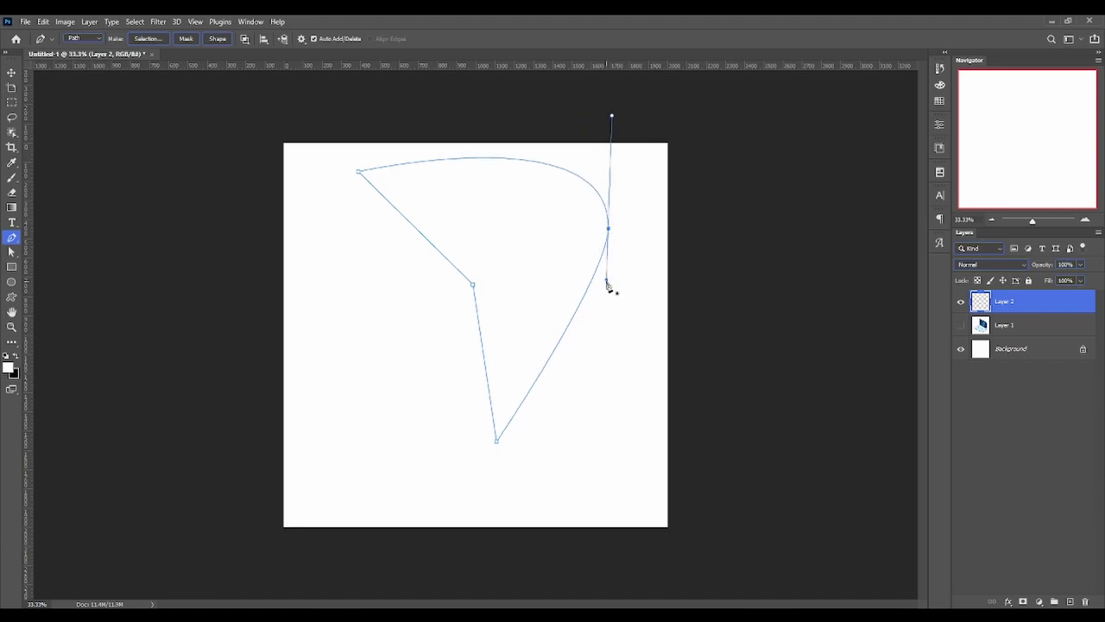
{"action": "left_click_drag", "start_coordinate": [607, 285], "coordinate": [631, 274]}
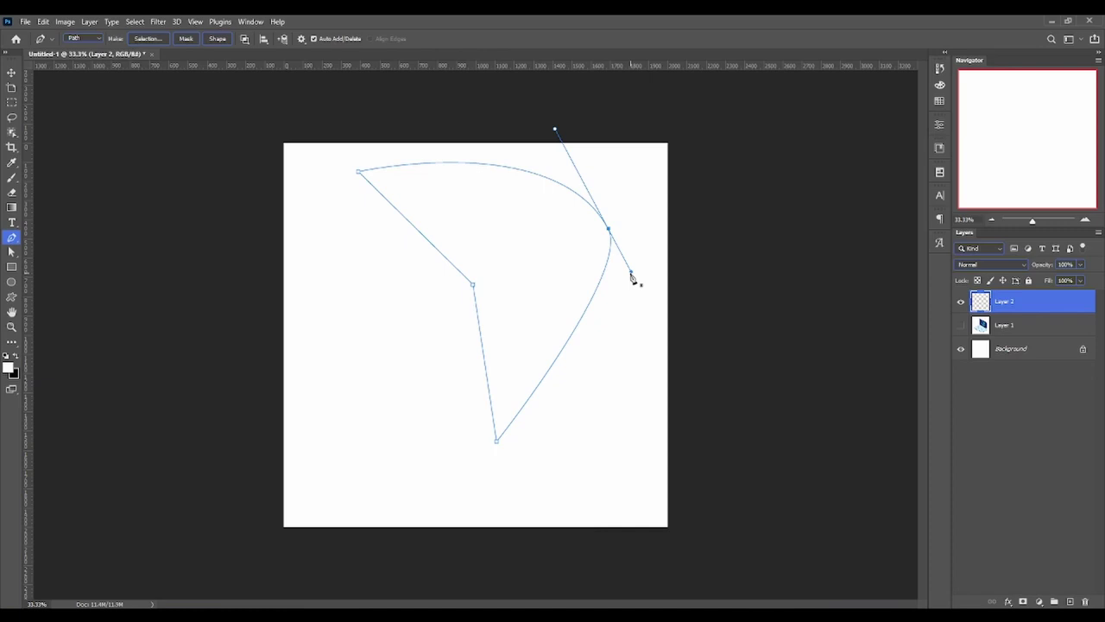
{"action": "mouse_move", "coordinate": [472, 284]}
{"action": "left_mouse_down"}
{"action": "mouse_move", "coordinate": [493, 394]}
{"action": "mouse_move", "coordinate": [459, 245]}
{"action": "mouse_move", "coordinate": [419, 198]}
{"action": "left_mouse_up"}
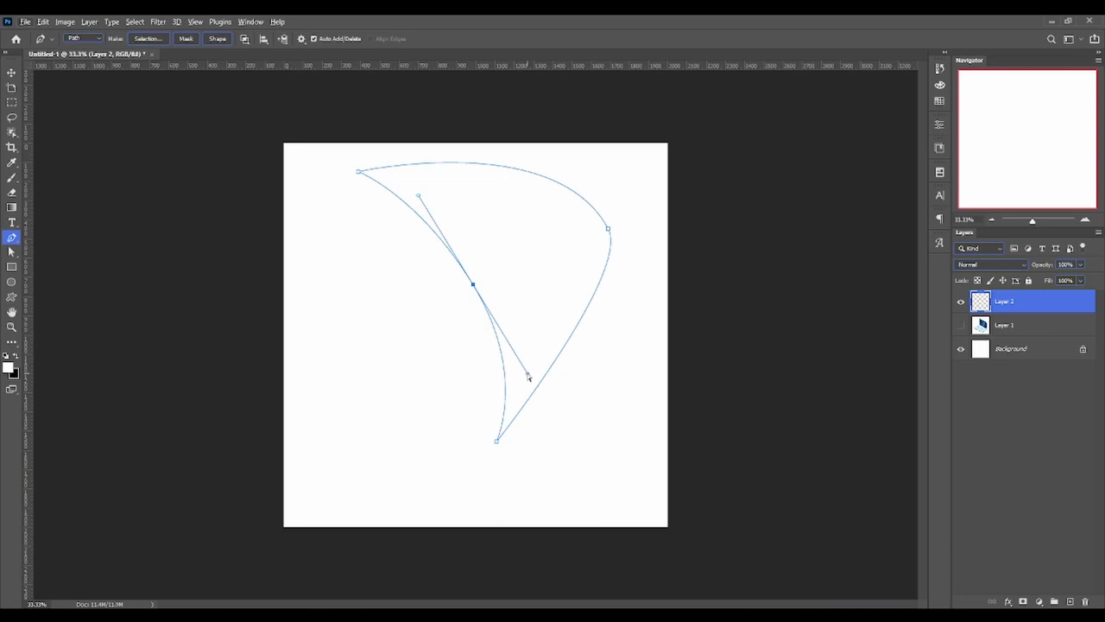
Break and reposition the notch anchor's handles to form a sharp inner point
{"action": "mouse_move", "coordinate": [529, 376]}
{"action": "left_mouse_down"}
{"action": "mouse_move", "coordinate": [462, 353]}
{"action": "mouse_move", "coordinate": [509, 339]}
{"action": "mouse_move", "coordinate": [508, 348]}
{"action": "left_mouse_up"}
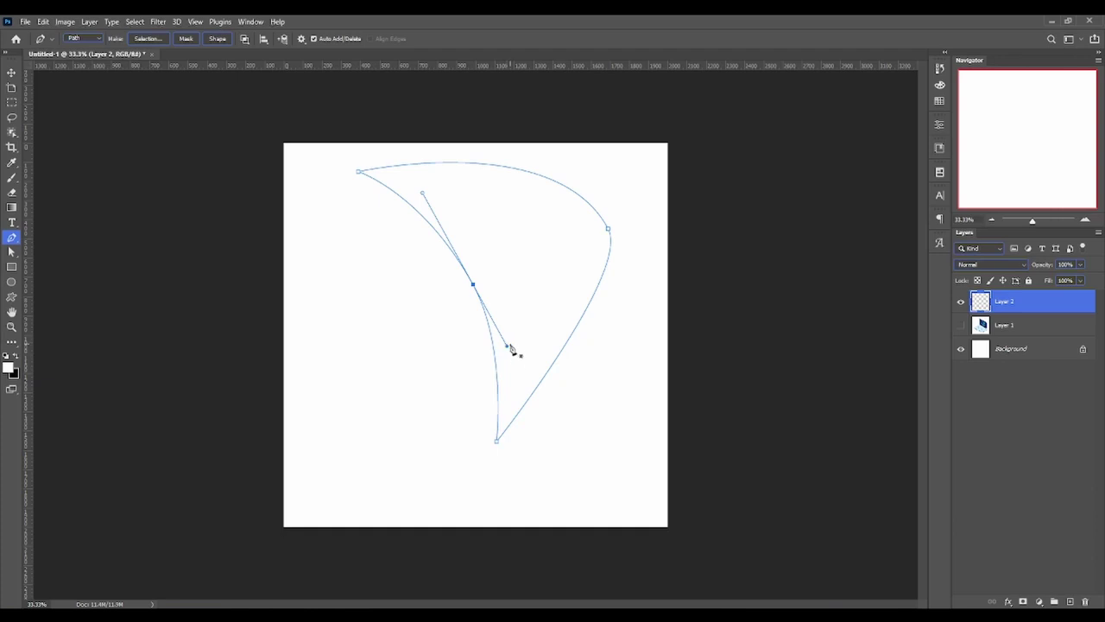
{"action": "mouse_move", "coordinate": [508, 350]}
{"action": "left_mouse_down"}
{"action": "mouse_move", "coordinate": [380, 288]}
{"action": "mouse_move", "coordinate": [370, 343]}
{"action": "mouse_move", "coordinate": [377, 271]}
{"action": "mouse_move", "coordinate": [389, 488]}
{"action": "mouse_move", "coordinate": [429, 284]}
{"action": "mouse_move", "coordinate": [409, 292]}
{"action": "left_mouse_up"}
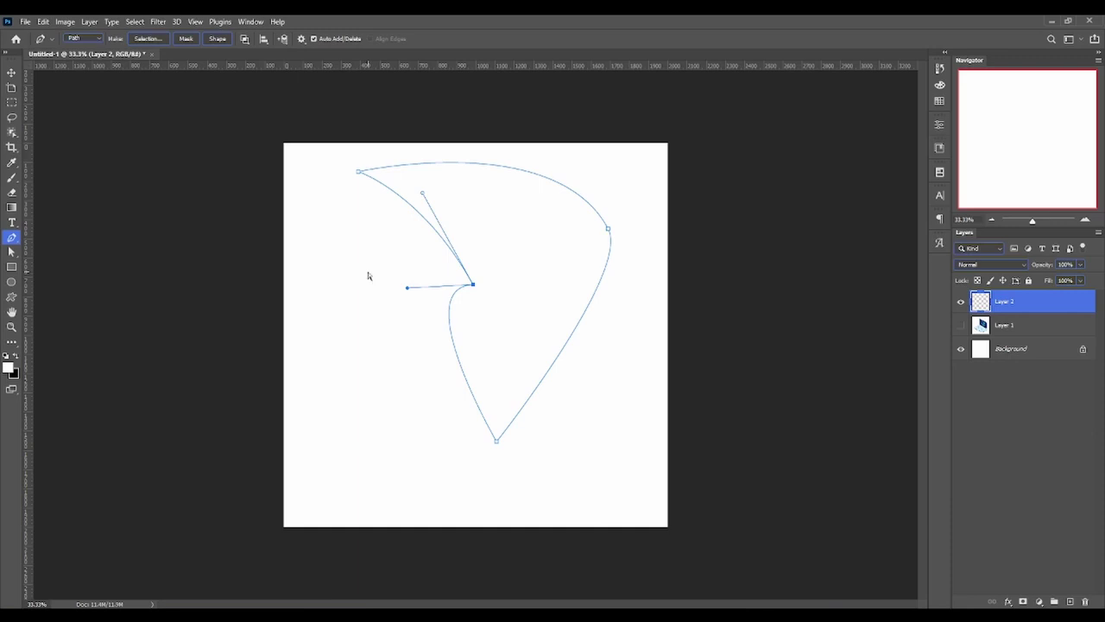
Convert the path to a selection, undo it, and hide the path outline
{"action": "key", "text": "ctrl+Return"}
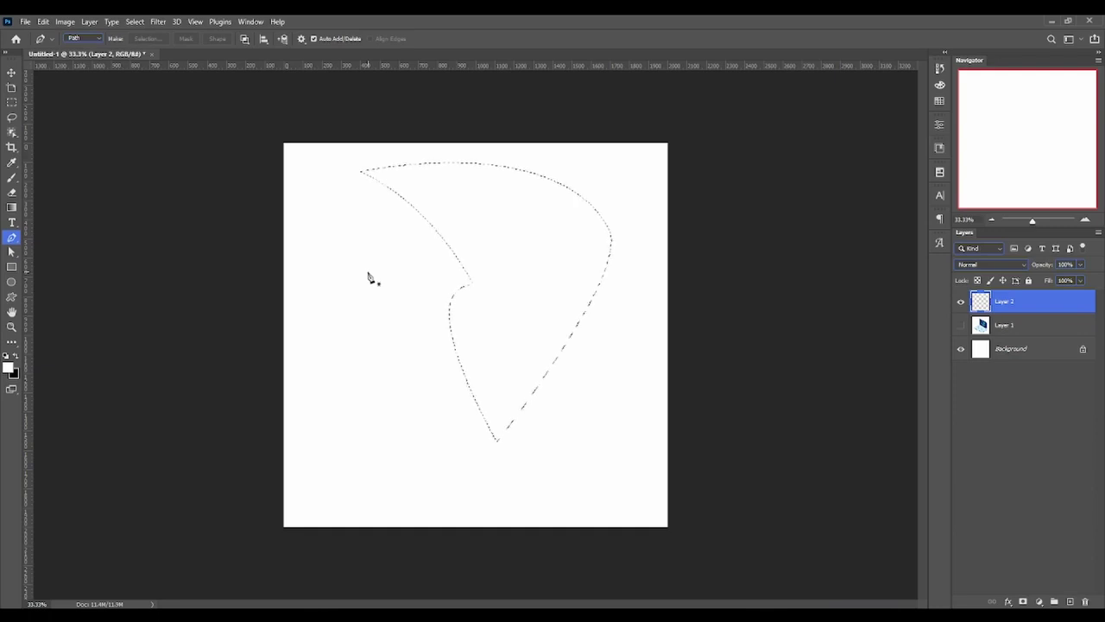
{"action": "key", "text": "ctrl+z"}
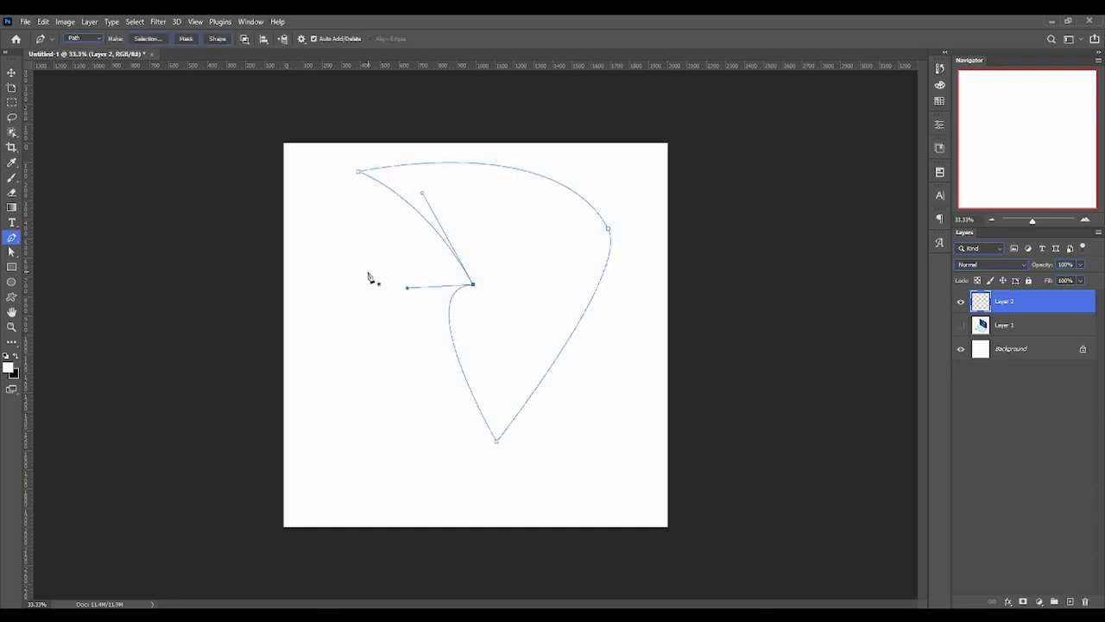
{"action": "key", "text": "Escape"}
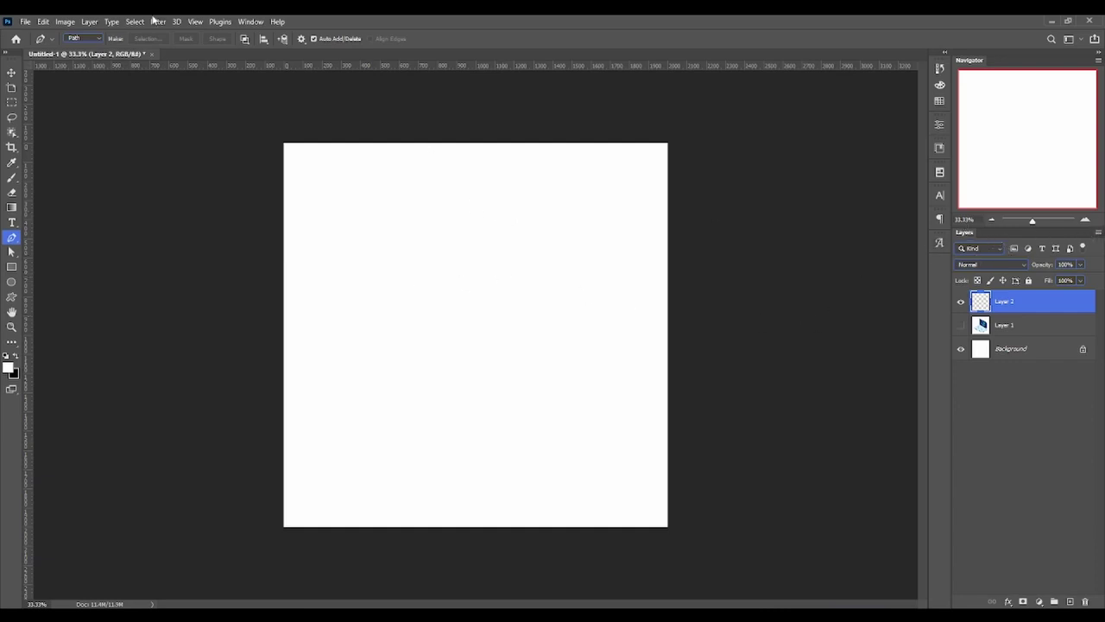
Show the Paths panel from the Window menu and dock it with Layers
{"action": "left_click", "coordinate": [262, 19]}
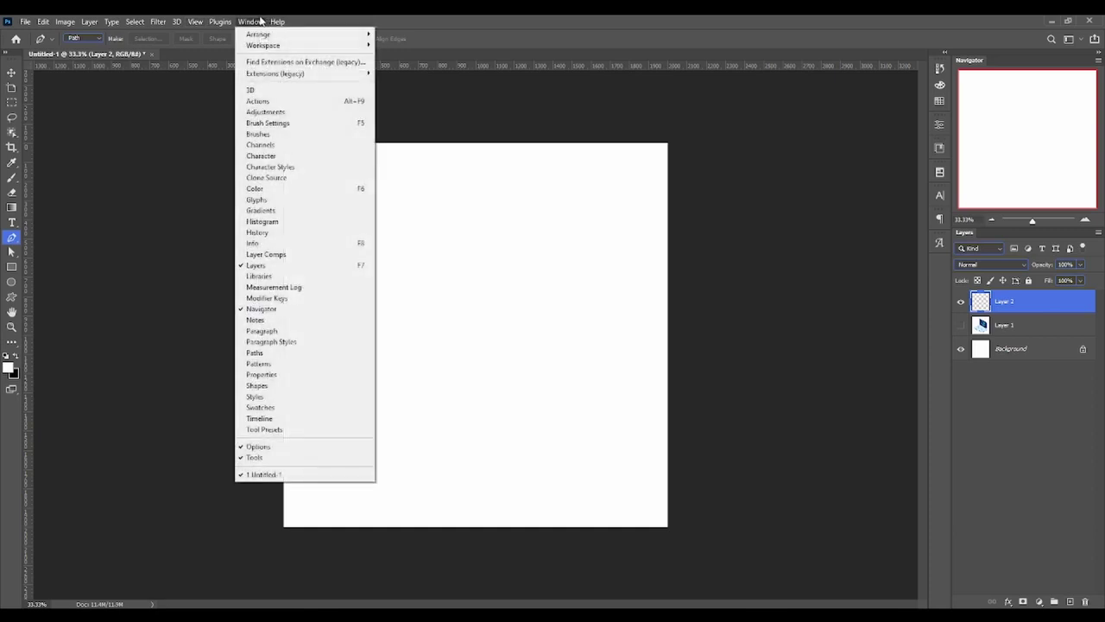
{"action": "left_click", "coordinate": [269, 354]}
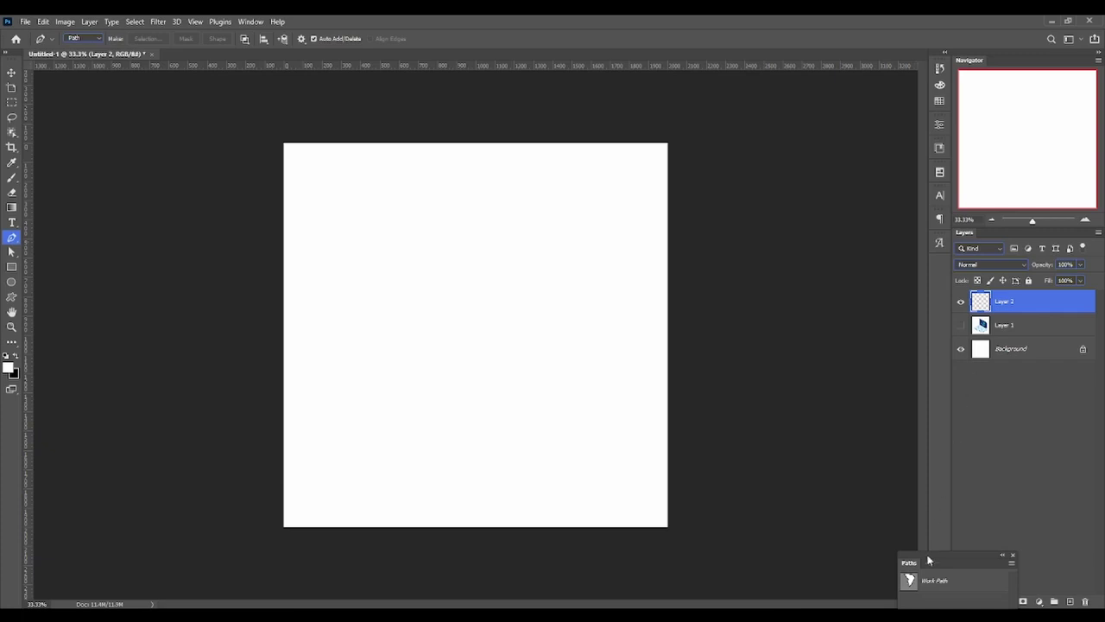
{"action": "left_click_drag", "start_coordinate": [914, 566], "coordinate": [1021, 233]}
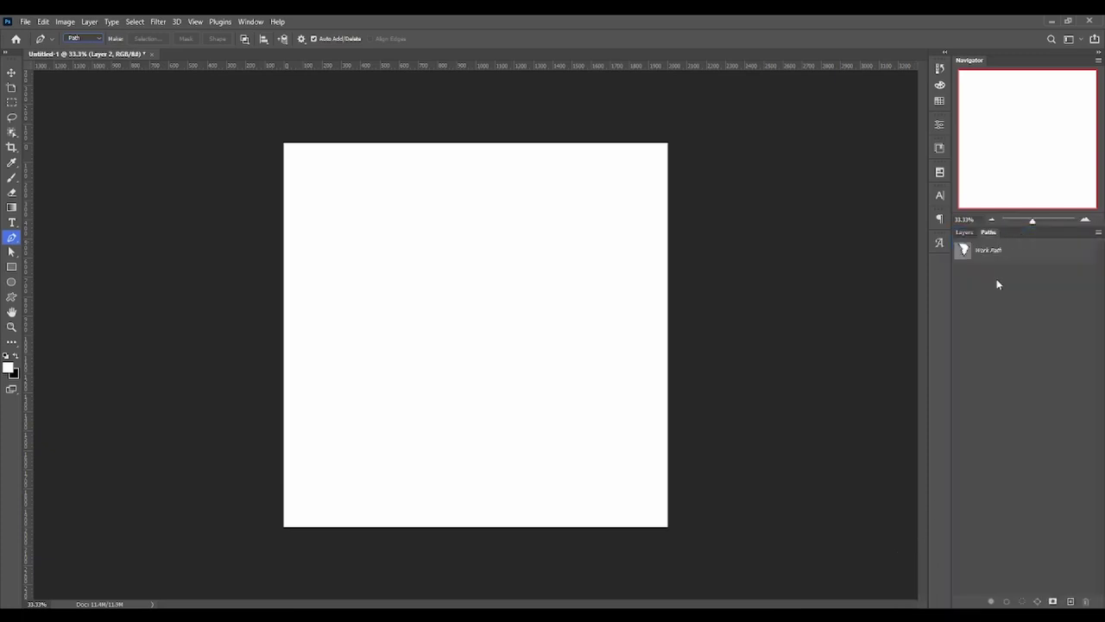
Load the Work Path as a selection and duplicate Layer 2 into Layer 2 copy
{"action": "left_click", "coordinate": [1019, 254]}
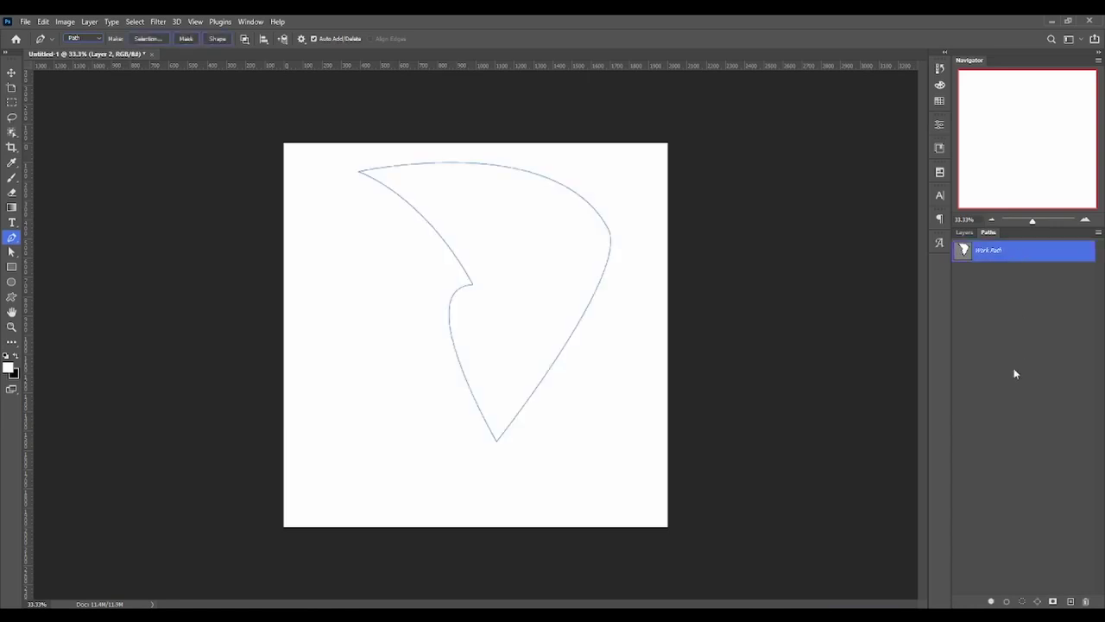
{"action": "key", "text": "ctrl+Return"}
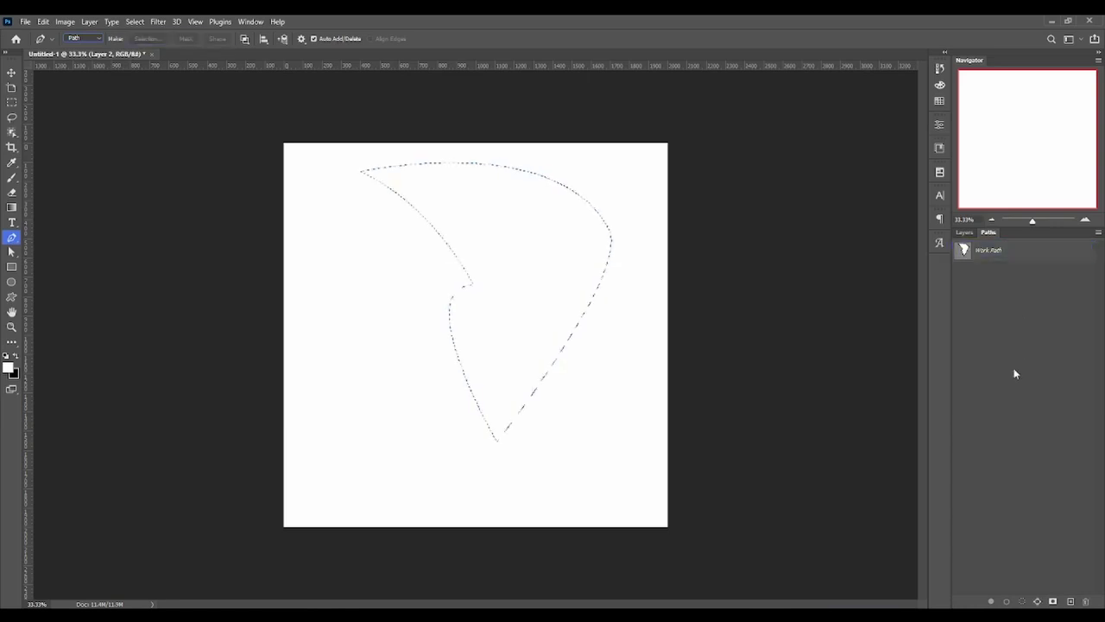
{"action": "key", "text": "ctrl+d"}
{"action": "left_click", "coordinate": [1021, 251]}
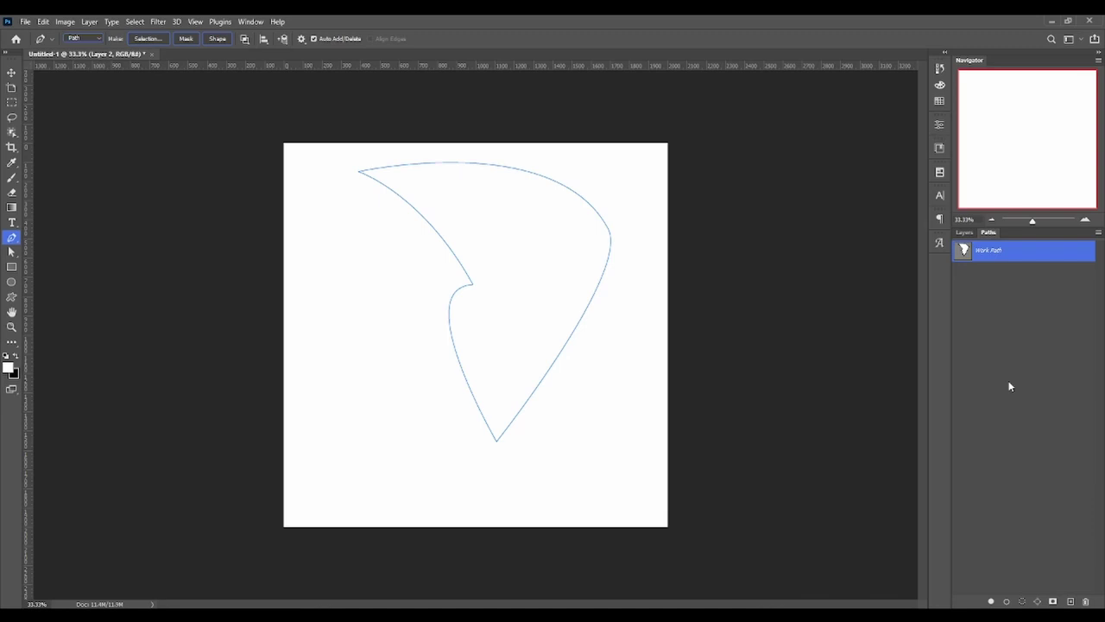
{"action": "key", "text": "ctrl+Return"}
{"action": "key", "text": "ctrl+d"}
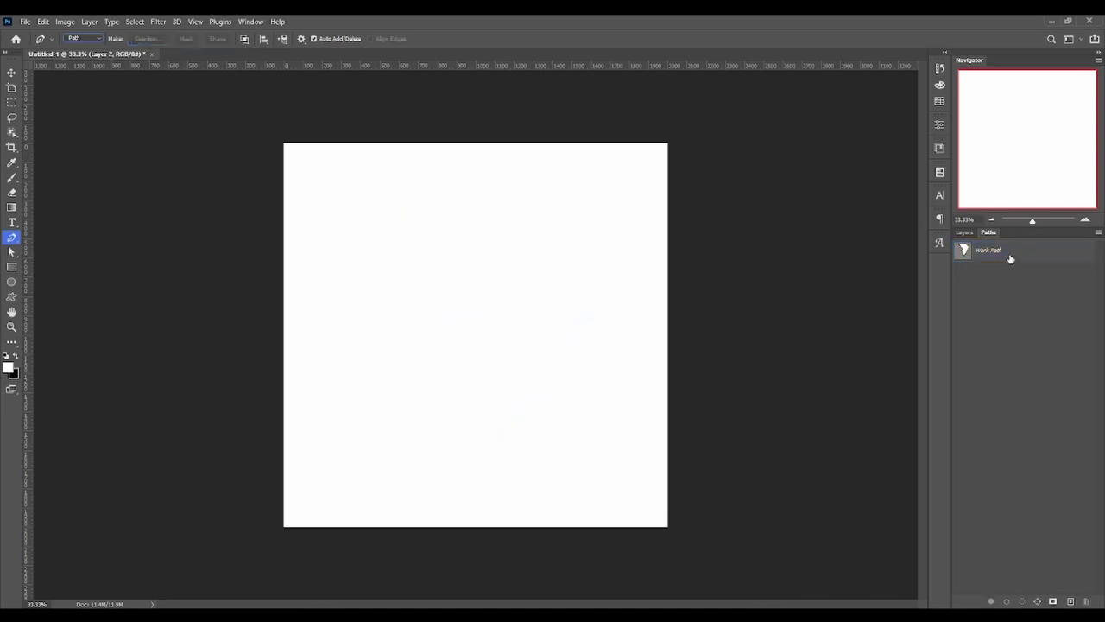
{"action": "left_click", "coordinate": [1010, 257]}
{"action": "key", "text": "ctrl+j"}
{"action": "key", "text": "ctrl+Return"}
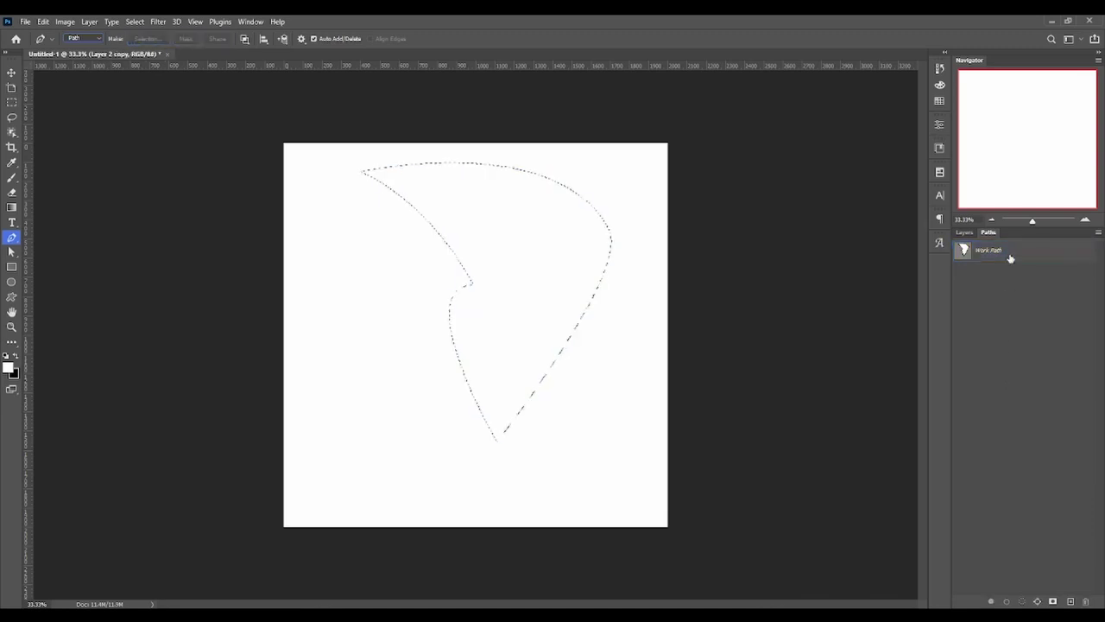
{"action": "key", "text": "ctrl+d"}
Move the work path up and left with Path Selection, then load it as a selection
{"action": "left_click", "coordinate": [981, 249]}
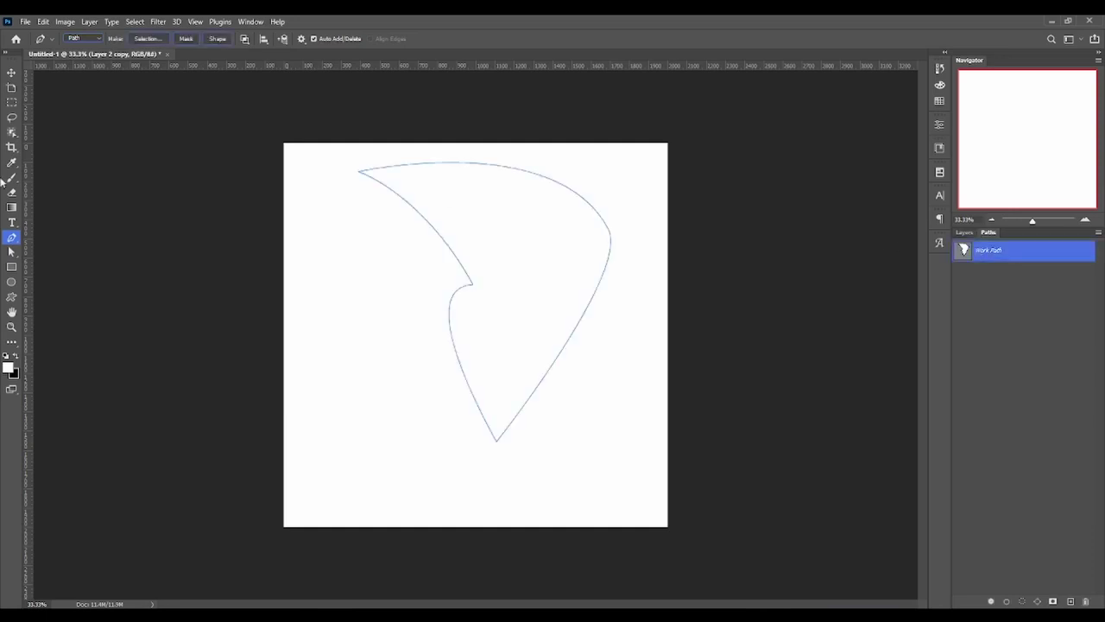
{"action": "left_click", "coordinate": [12, 73]}
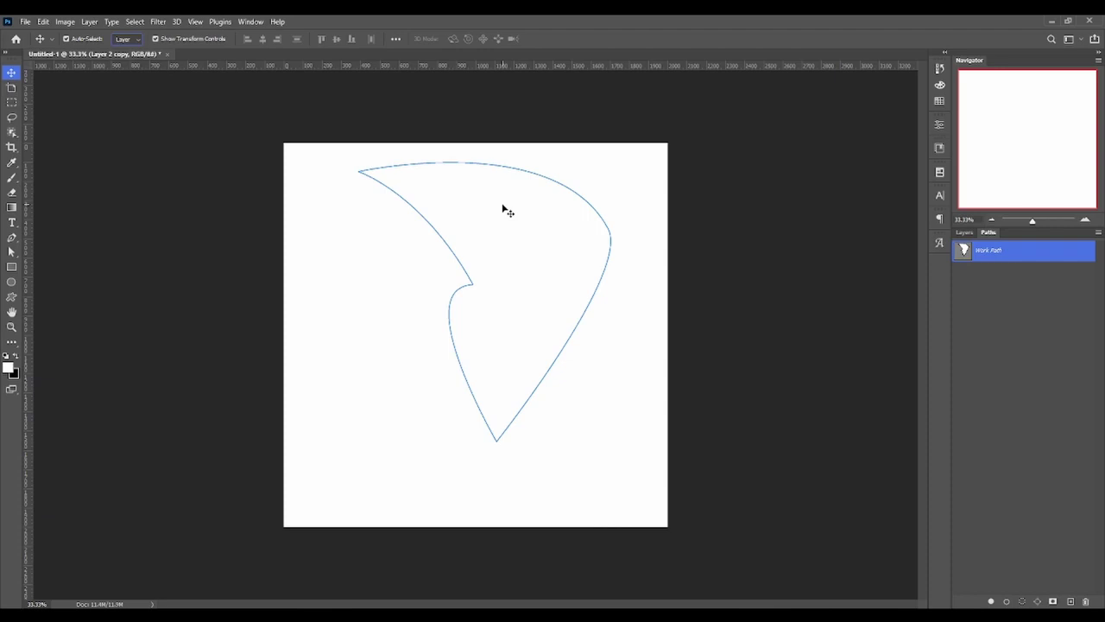
{"action": "left_click", "coordinate": [11, 251]}
{"action": "left_click", "coordinate": [50, 253]}
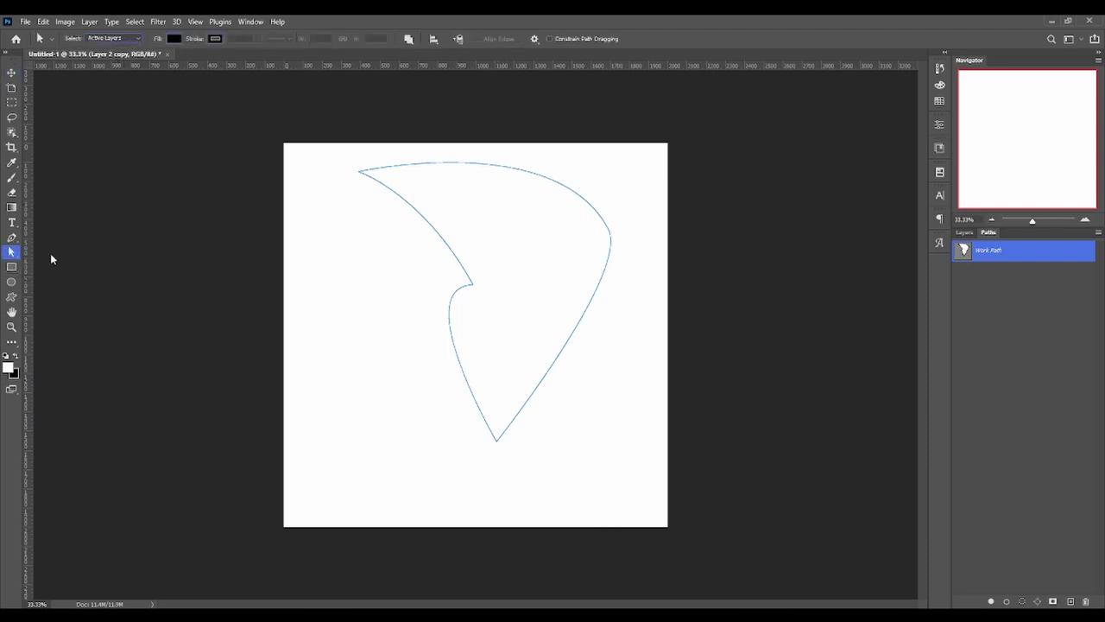
{"action": "left_click_drag", "start_coordinate": [505, 259], "coordinate": [349, 203]}
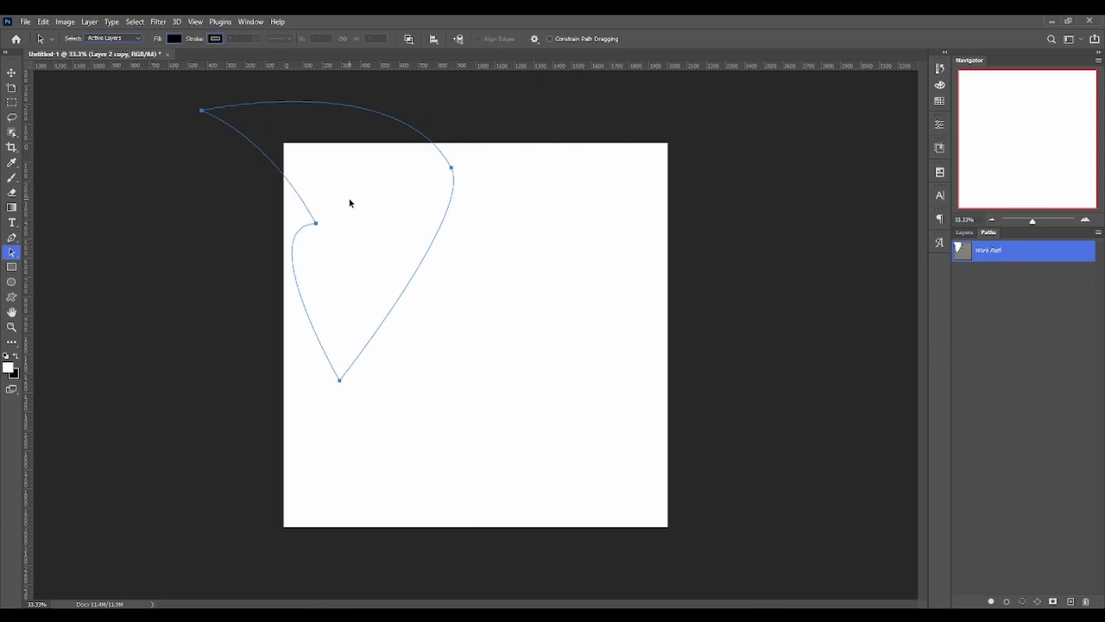
{"action": "key", "text": "ctrl+Return"}
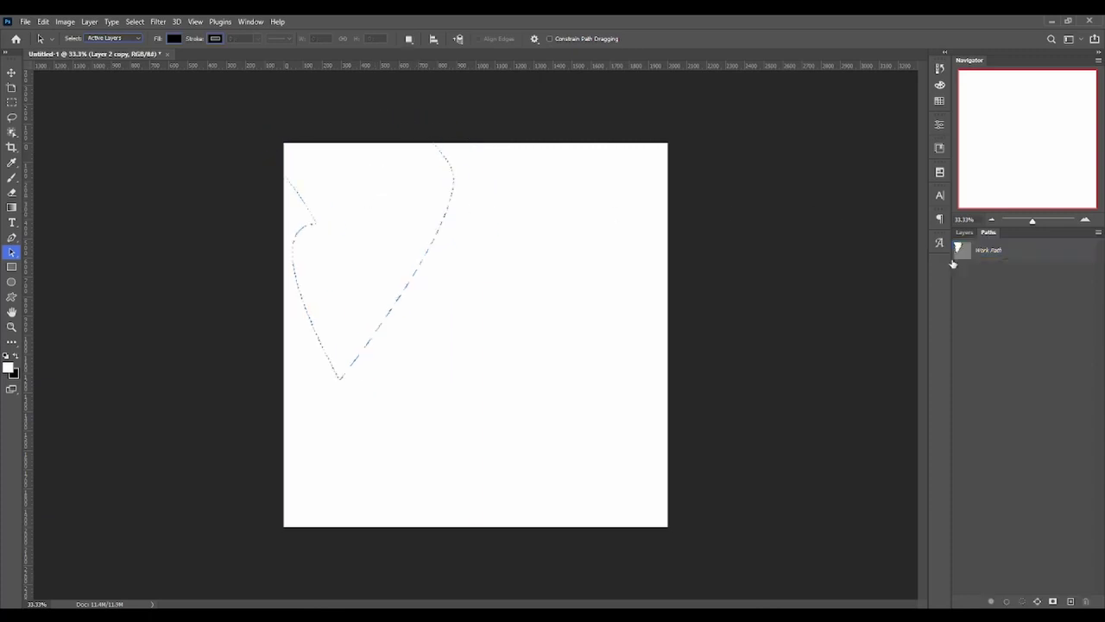
Deselect and shift the work path right and down past the canvas edge, returning to Layers
{"action": "left_click", "coordinate": [989, 251]}
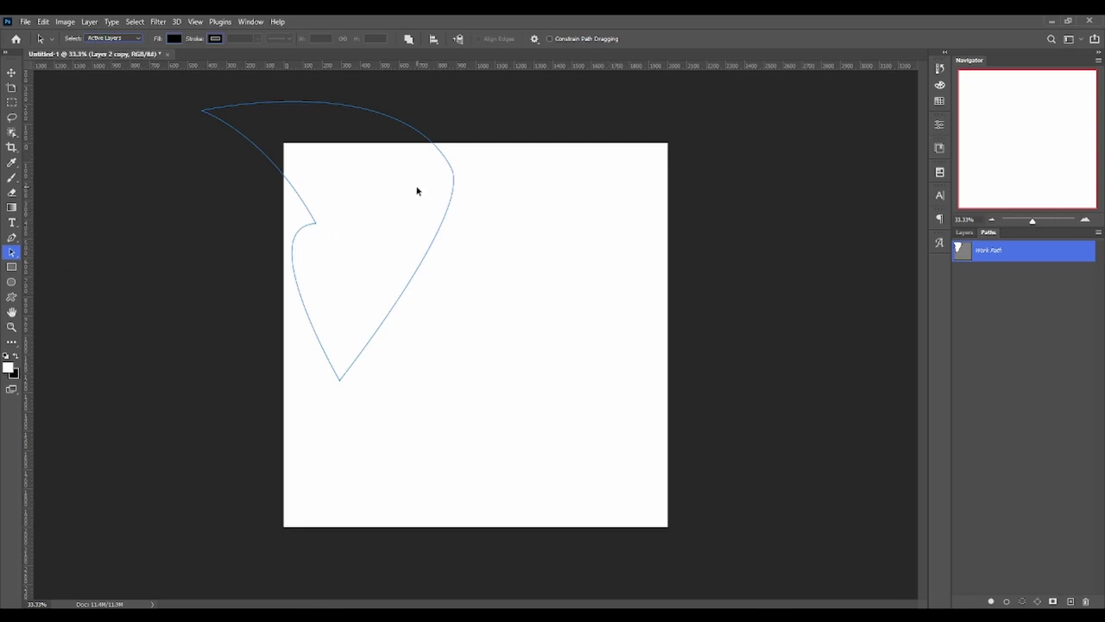
{"action": "key", "text": "ctrl+d"}
{"action": "left_click_drag", "start_coordinate": [417, 190], "coordinate": [682, 301]}
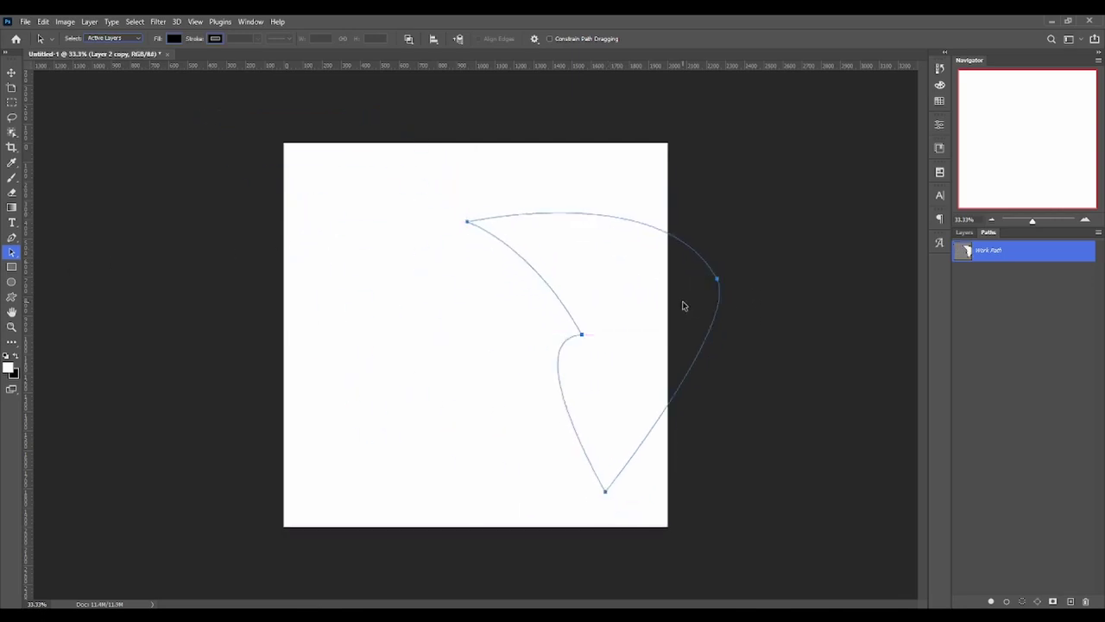
{"action": "left_click", "coordinate": [963, 232]}
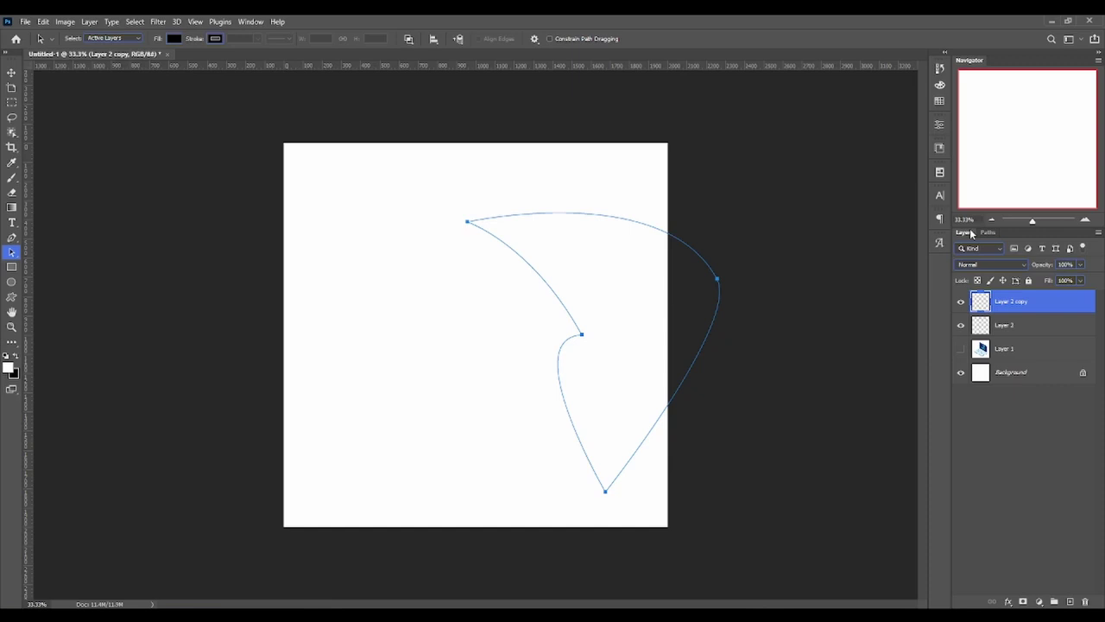
Delete Layer 2 and its copy, and make the laptop on Layer 1 visible
{"action": "key", "text": "Escape"}
{"action": "key", "text": "Delete"}
{"action": "key", "text": "Delete"}
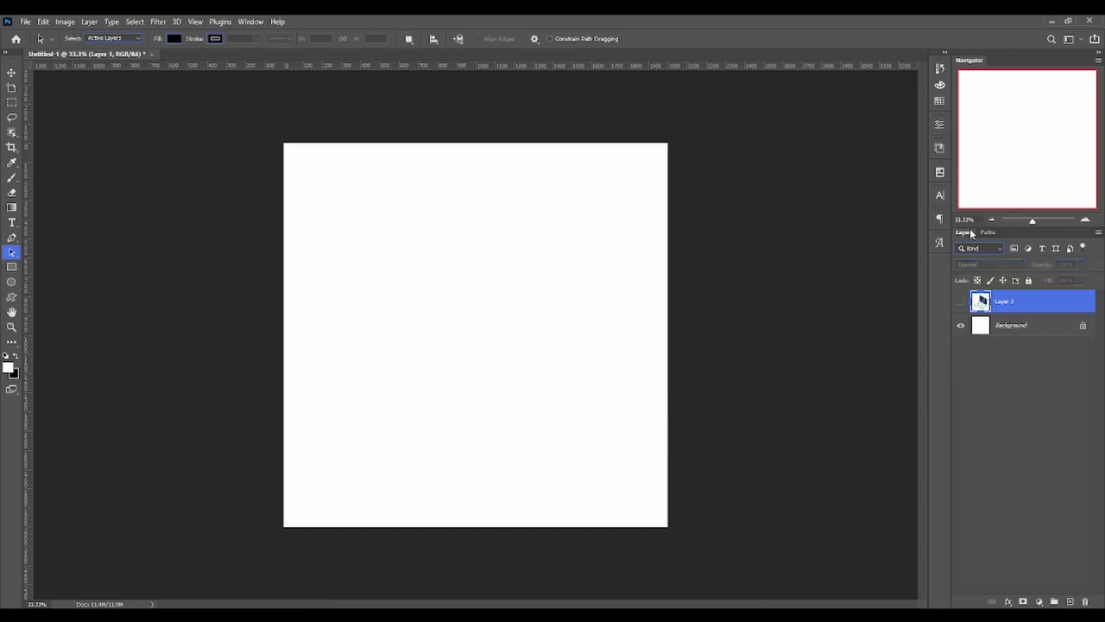
{"action": "left_click", "coordinate": [962, 301]}
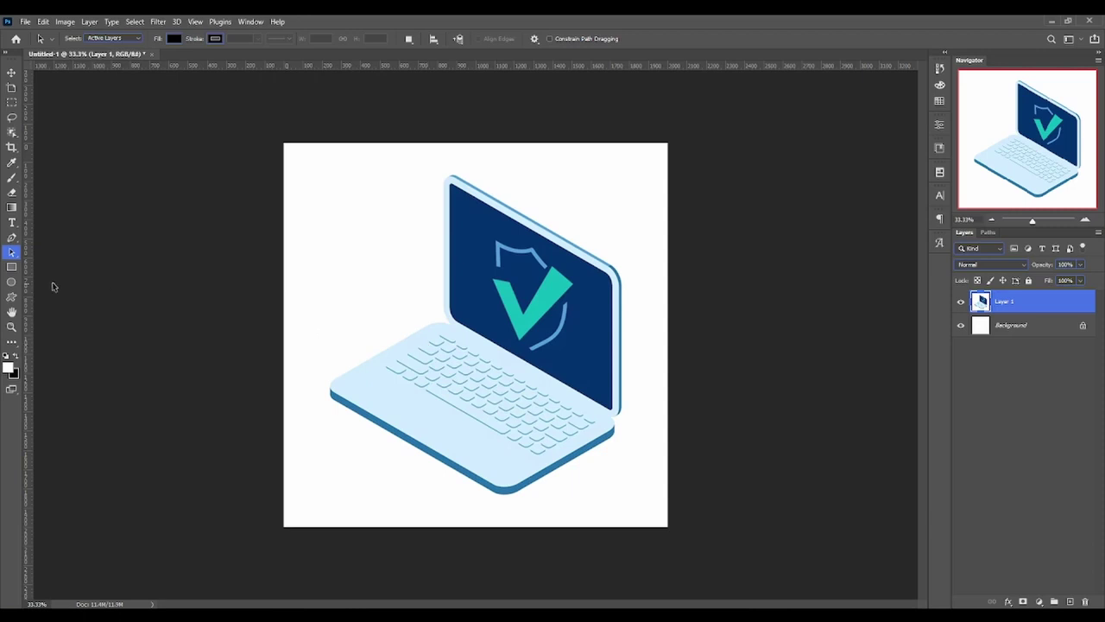
Draw a curved closed path over the laptop, load it as a selection, and add a new layer
{"action": "left_click", "coordinate": [11, 240]}
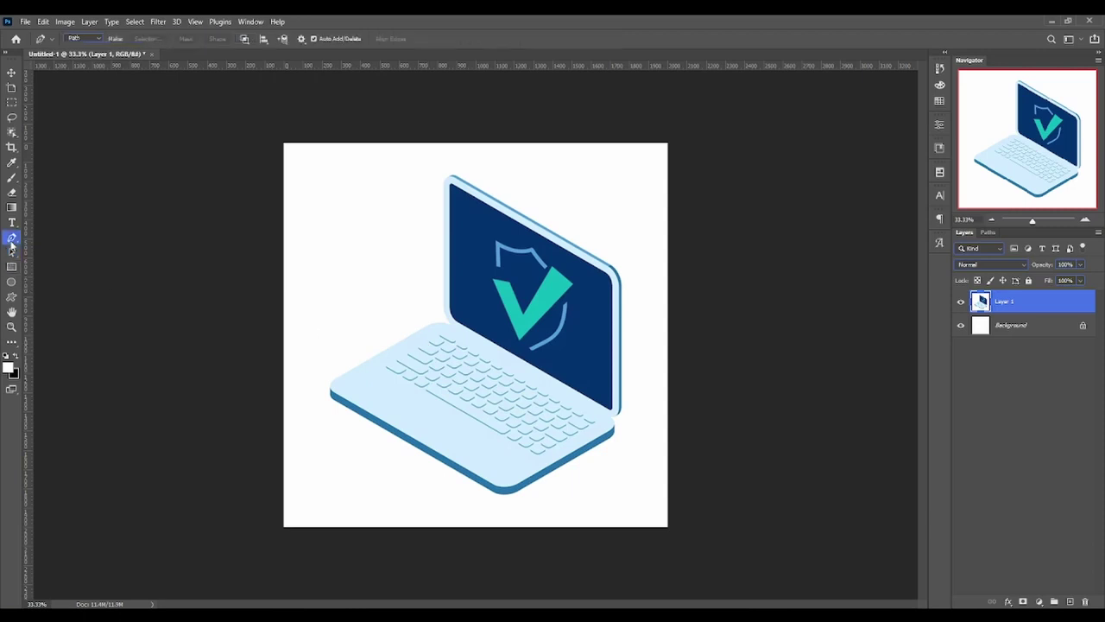
{"action": "left_click", "coordinate": [322, 173]}
{"action": "left_click_drag", "start_coordinate": [327, 341], "coordinate": [346, 461]}
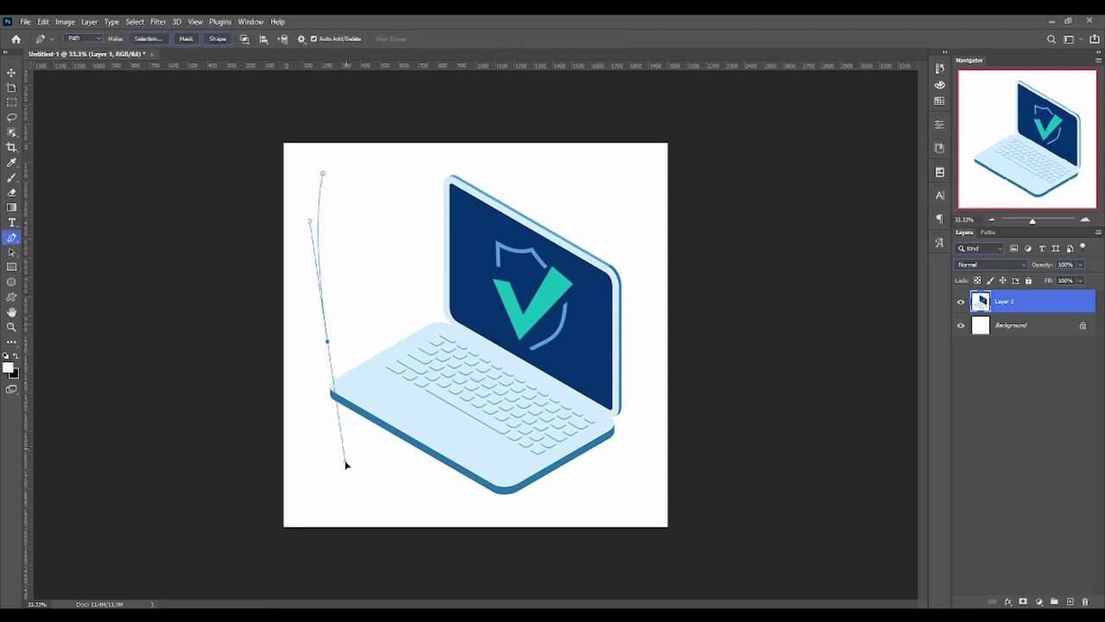
{"action": "left_click_drag", "start_coordinate": [534, 183], "coordinate": [612, 213]}
{"action": "left_click", "coordinate": [323, 173]}
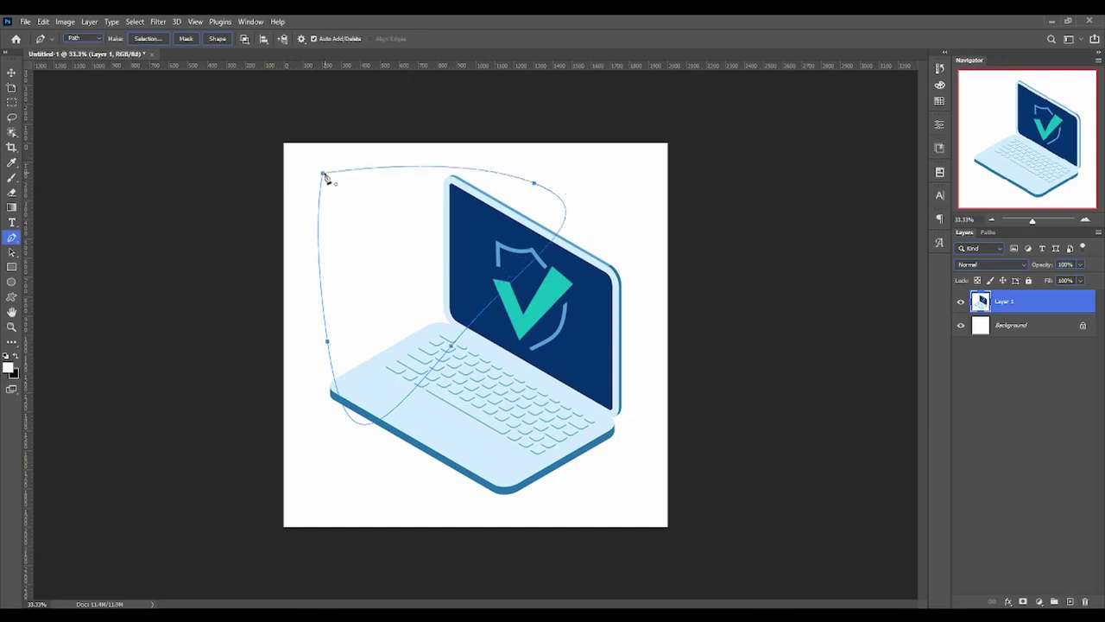
{"action": "key", "text": "ctrl+Return"}
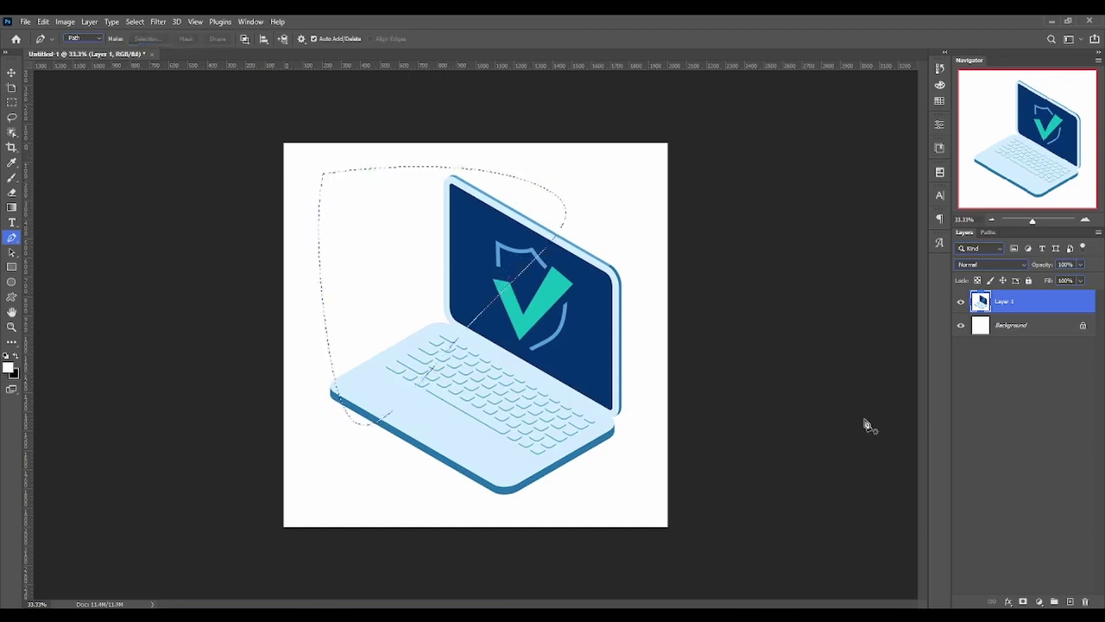
{"action": "left_click", "coordinate": [1070, 601]}
Paint and fill the selection over the laptop black, then deselect it
{"action": "key", "text": "b"}
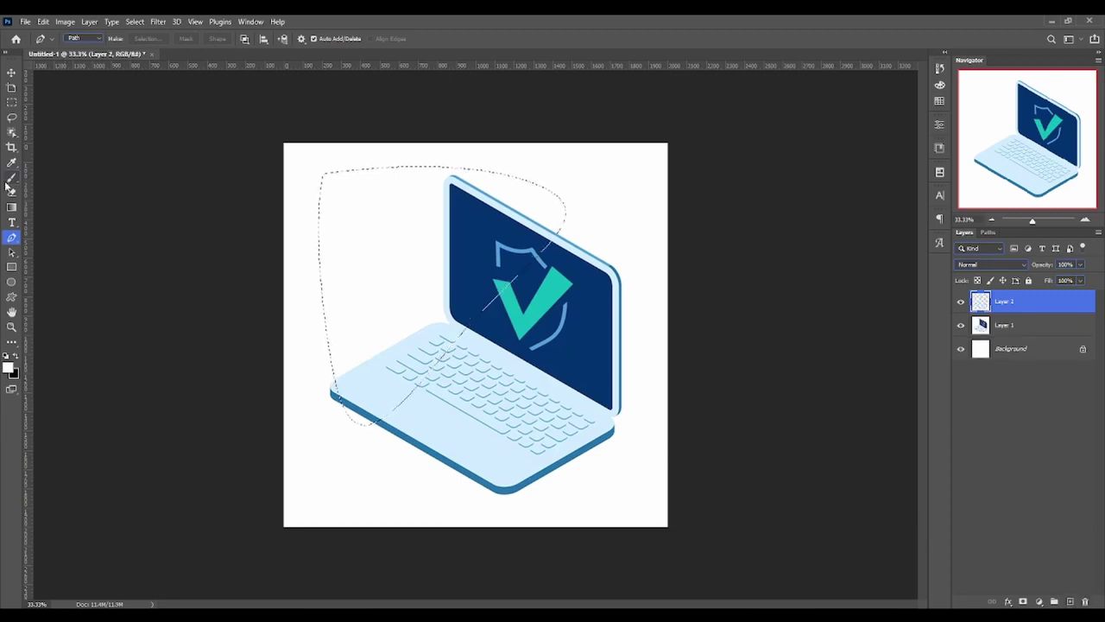
{"action": "mouse_move", "coordinate": [522, 287]}
{"action": "left_mouse_down"}
{"action": "mouse_move", "coordinate": [506, 181]}
{"action": "mouse_move", "coordinate": [395, 215]}
{"action": "mouse_move", "coordinate": [684, 248]}
{"action": "left_mouse_up"}
{"action": "left_click", "coordinate": [378, 402]}
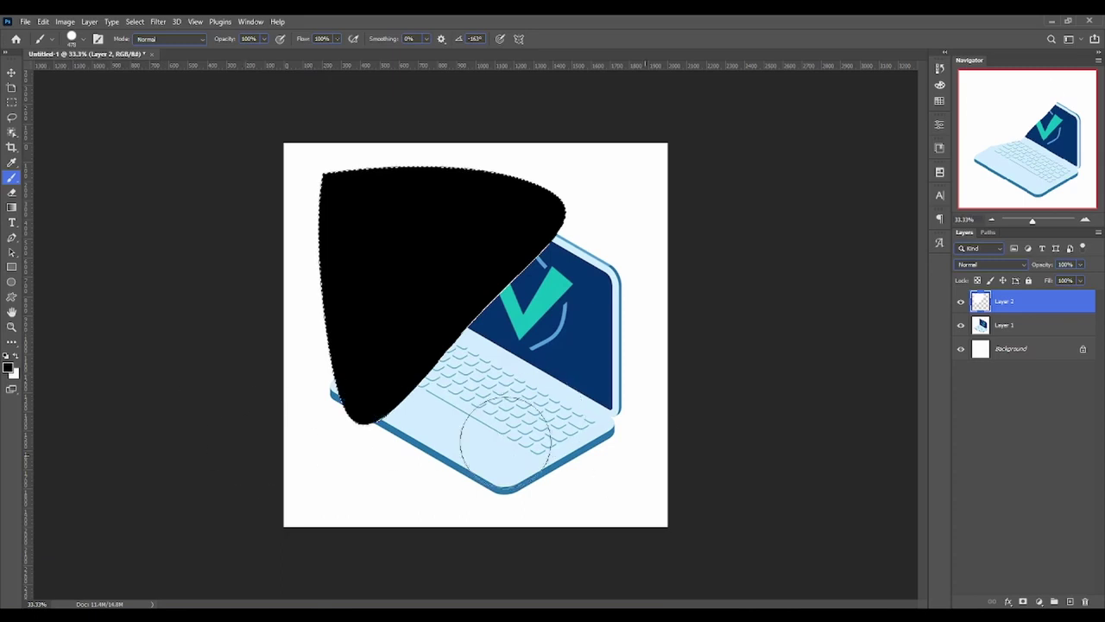
{"action": "key", "text": "ctrl+d"}
Move the black shape to the right, then about 92 px back left
{"action": "left_click", "coordinate": [11, 73]}
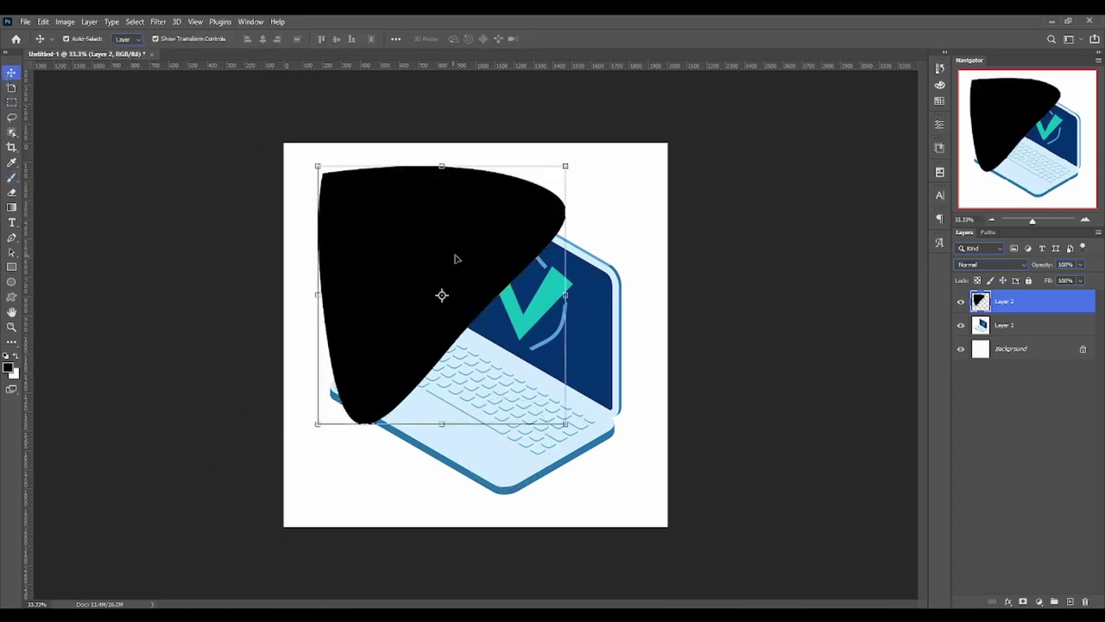
{"action": "mouse_move", "coordinate": [455, 257]}
{"action": "left_mouse_down"}
{"action": "mouse_move", "coordinate": [548, 244]}
{"action": "mouse_move", "coordinate": [547, 256]}
{"action": "left_mouse_up"}
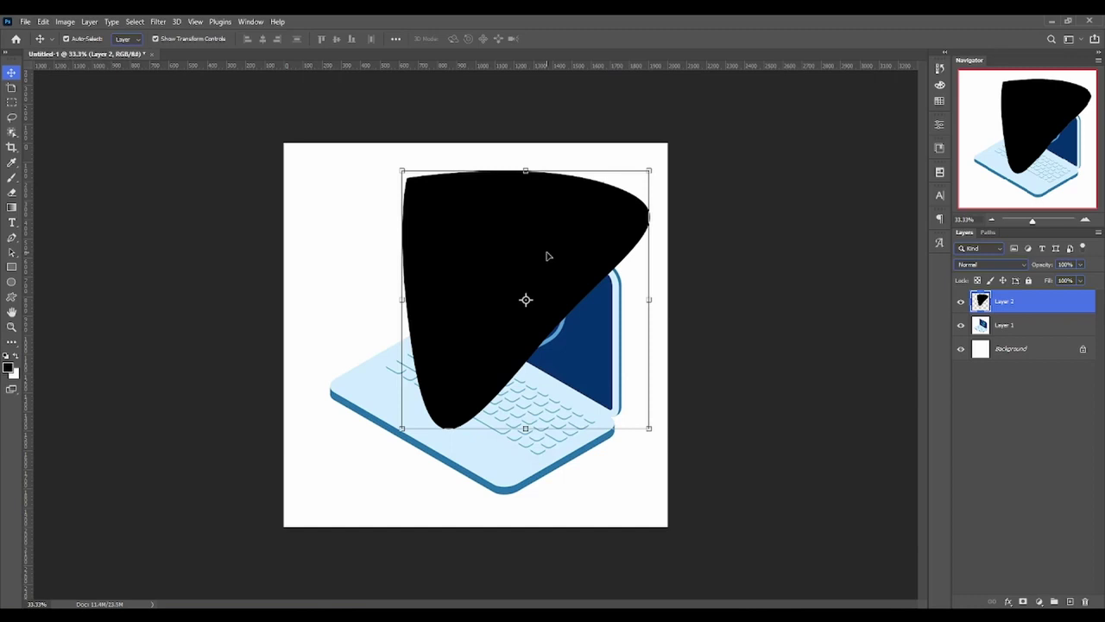
{"action": "left_click_drag", "start_coordinate": [547, 256], "coordinate": [467, 249]}
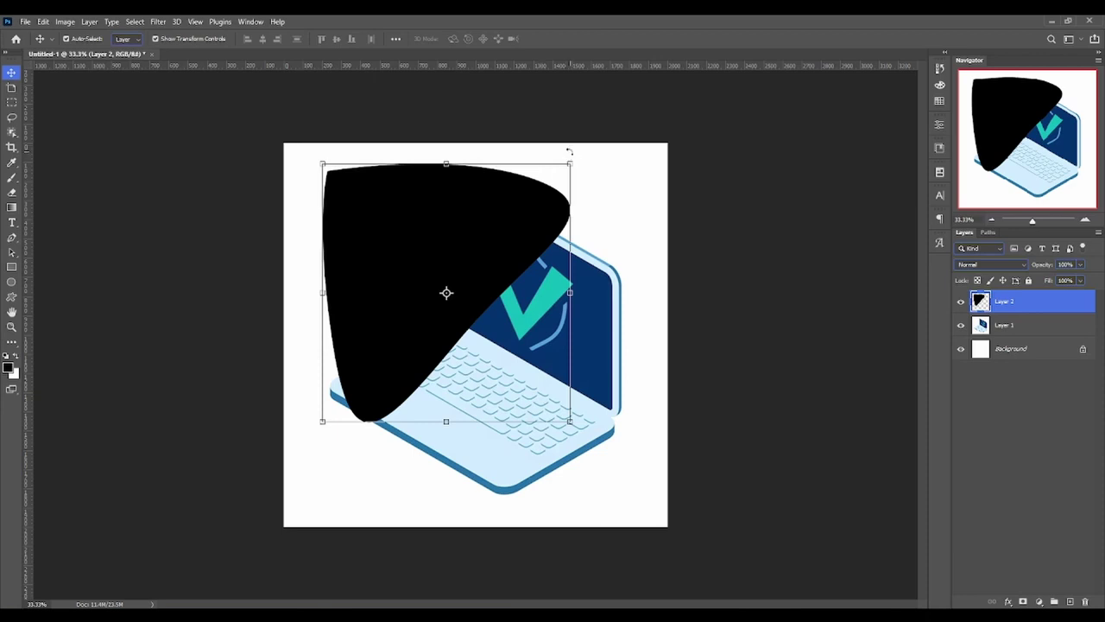
Shrink the black shape with free transform, then scale it back up
{"action": "key", "text": "ctrl+t"}
{"action": "mouse_move", "coordinate": [570, 162]}
{"action": "left_mouse_down"}
{"action": "mouse_move", "coordinate": [448, 262]}
{"action": "mouse_move", "coordinate": [657, 209]}
{"action": "left_mouse_up"}
{"action": "key", "text": "Return"}
{"action": "key", "text": "ctrl+t"}
{"action": "key", "text": "Return"}
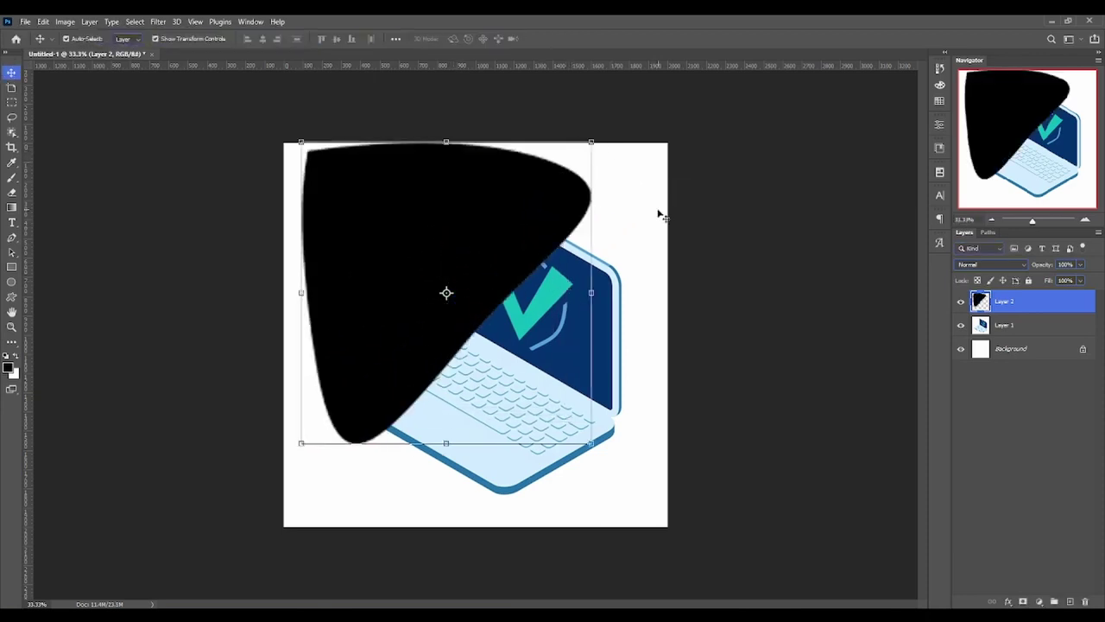
Zoom into the canvas, undo and redo the resize, and delete Layer 2
{"action": "scroll", "coordinate": [544, 171], "scroll_direction": "up", "scroll_amount": 2}
{"action": "scroll", "coordinate": [548, 160], "scroll_direction": "down", "scroll_amount": 1}
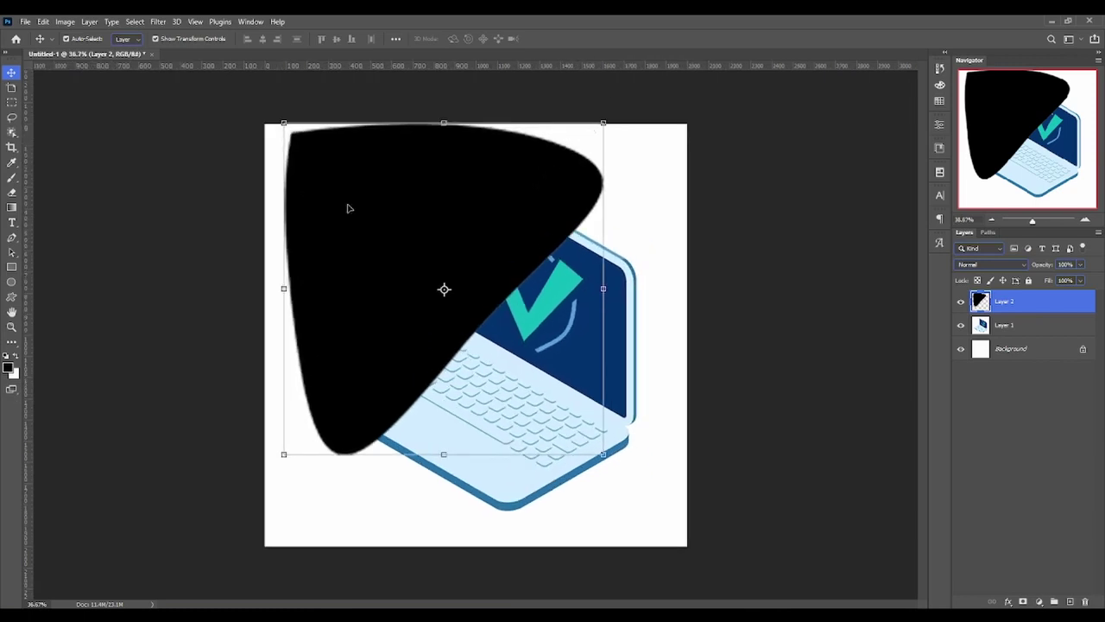
{"action": "key", "text": "z"}
{"action": "mouse_move", "coordinate": [641, 137]}
{"action": "left_mouse_down"}
{"action": "mouse_move", "coordinate": [724, 141]}
{"action": "mouse_move", "coordinate": [639, 156]}
{"action": "left_mouse_up"}
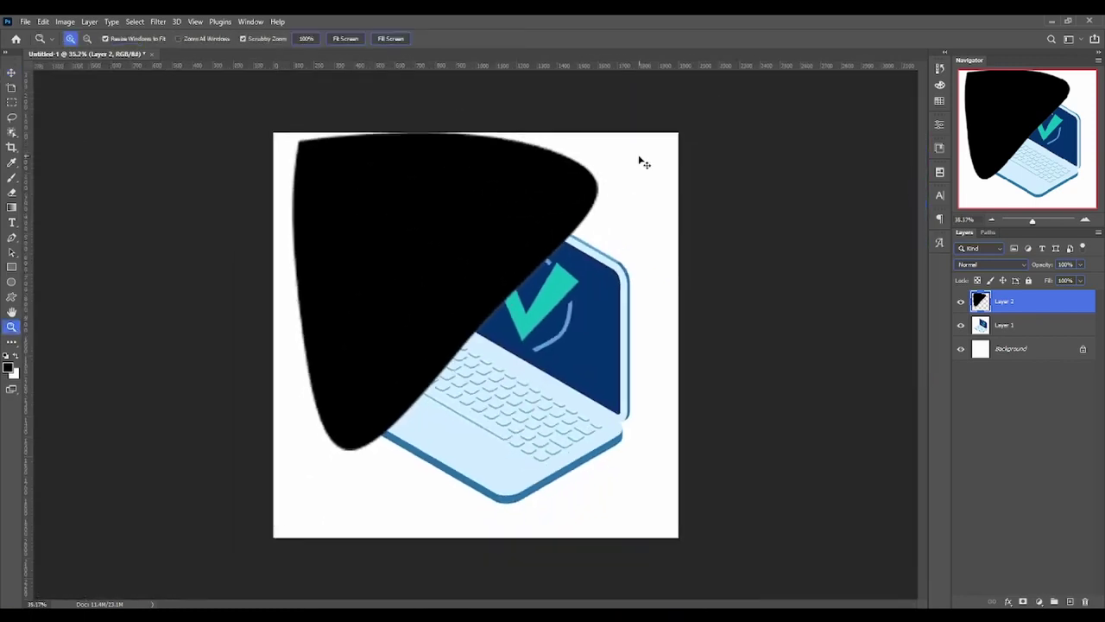
{"action": "scroll", "coordinate": [639, 156], "scroll_direction": "up", "scroll_amount": 2}
{"action": "key", "text": "ctrl+z"}
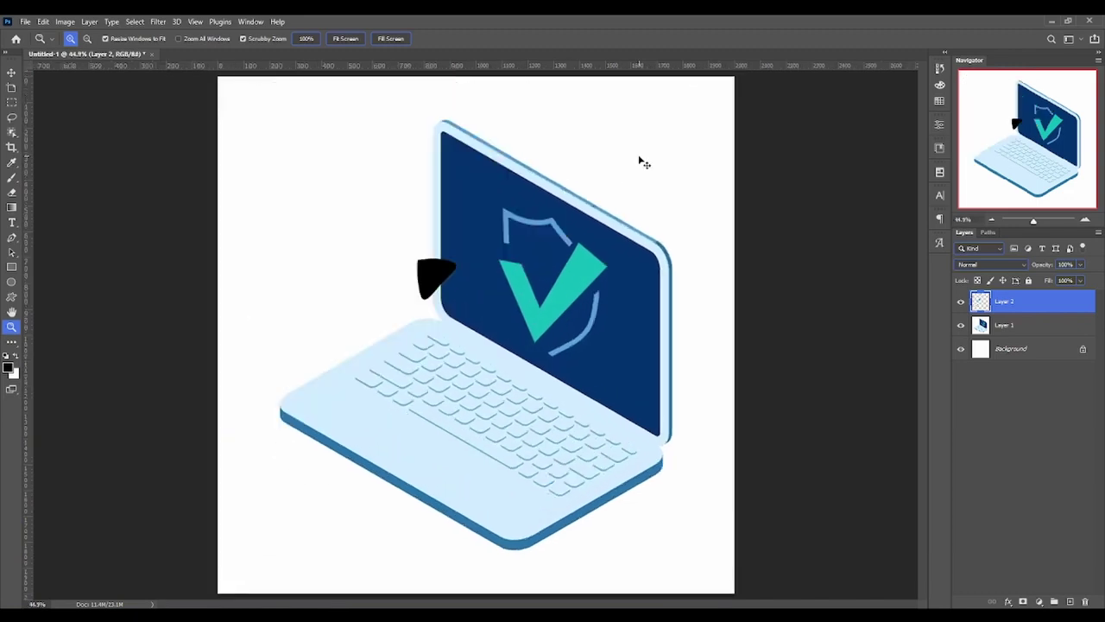
{"action": "key", "text": "ctrl+shift+z"}
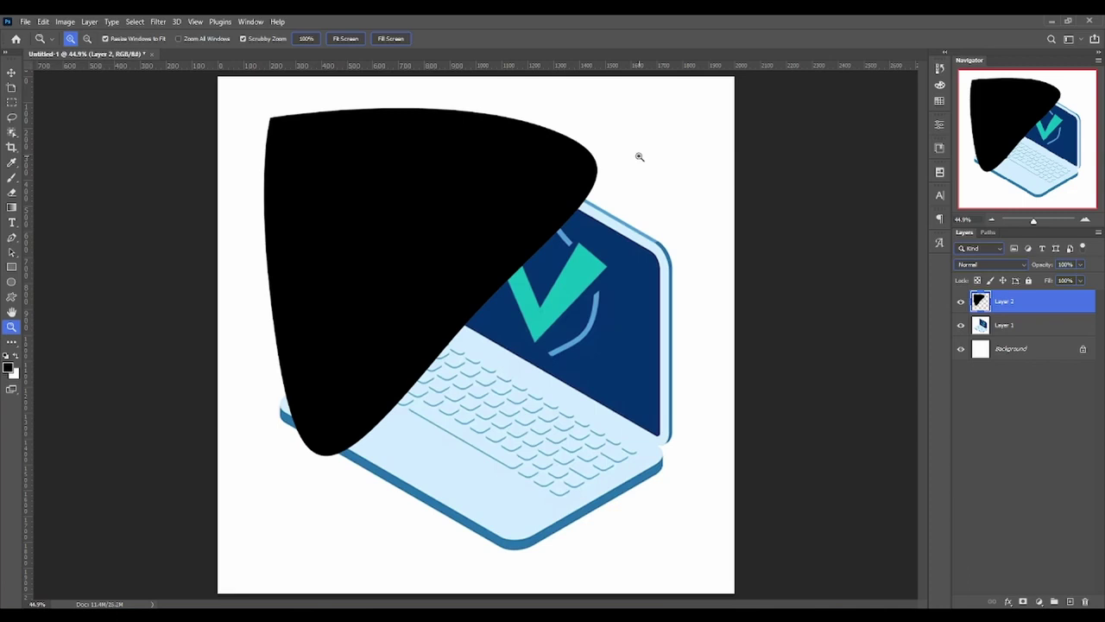
{"action": "key", "text": "Delete"}
Show the Work Path outline and set the Pen tool to Shape mode
{"action": "left_click", "coordinate": [989, 232]}
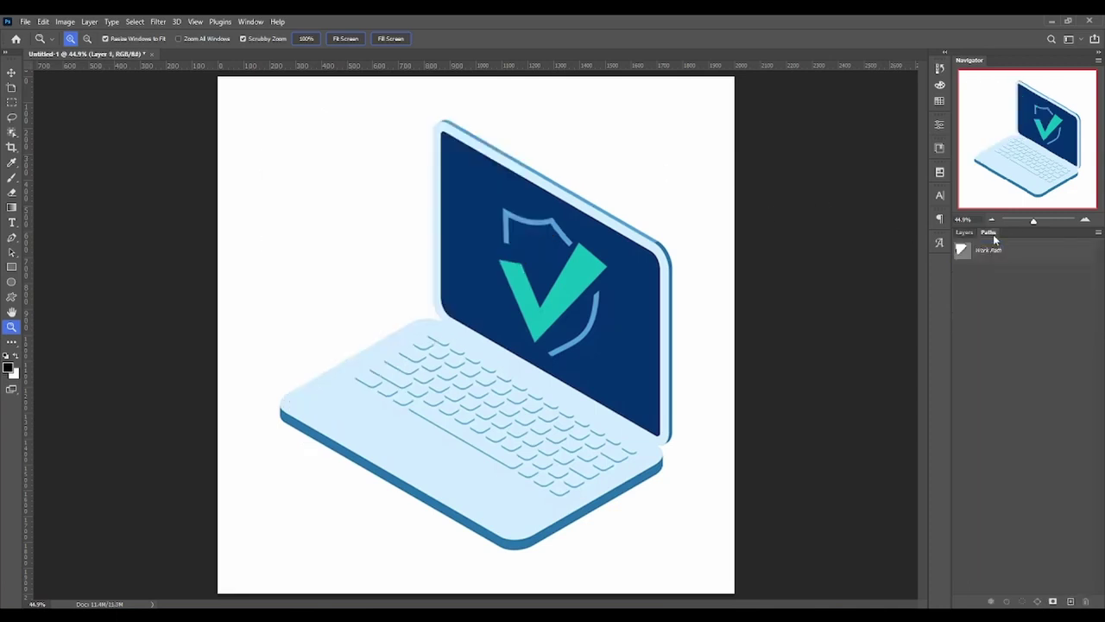
{"action": "left_click", "coordinate": [993, 250]}
{"action": "left_click", "coordinate": [964, 232]}
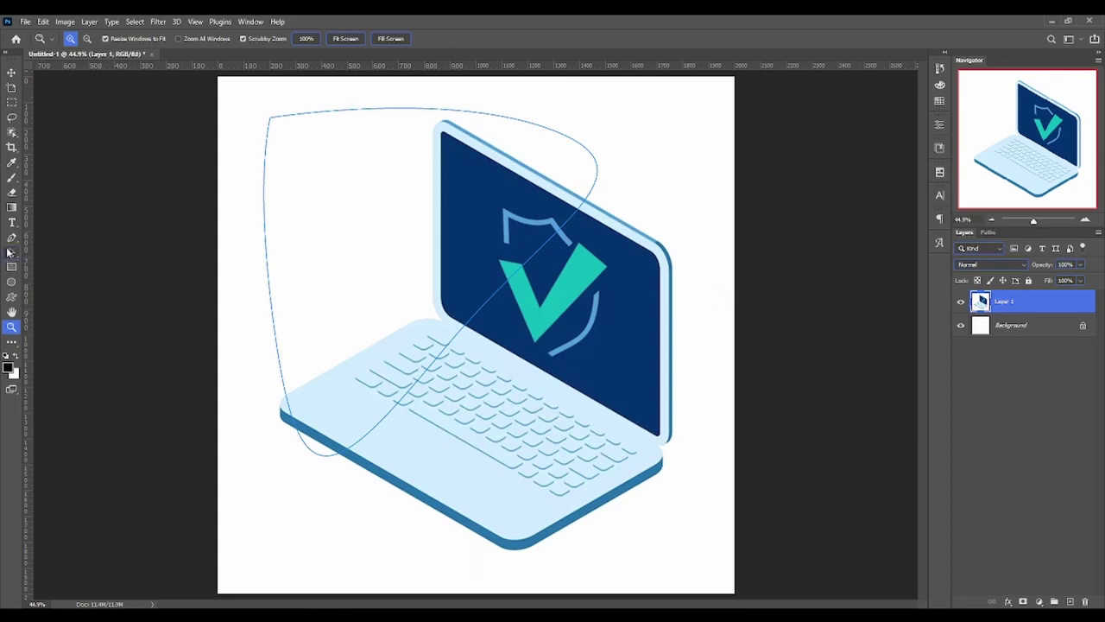
{"action": "left_click", "coordinate": [10, 242]}
{"action": "left_click", "coordinate": [87, 38]}
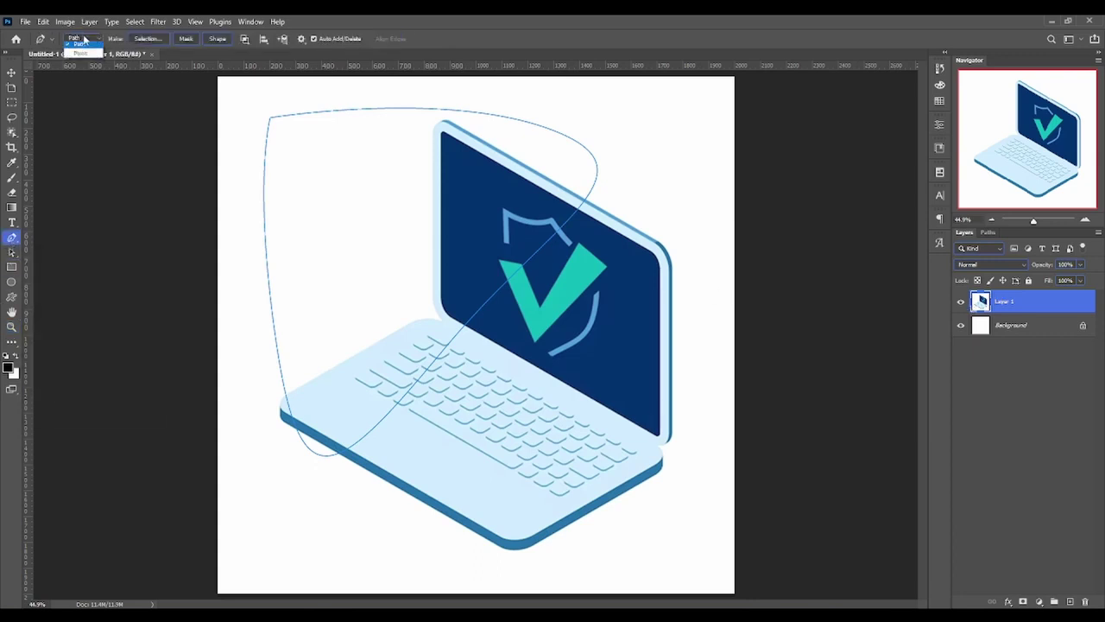
{"action": "left_click", "coordinate": [81, 46]}
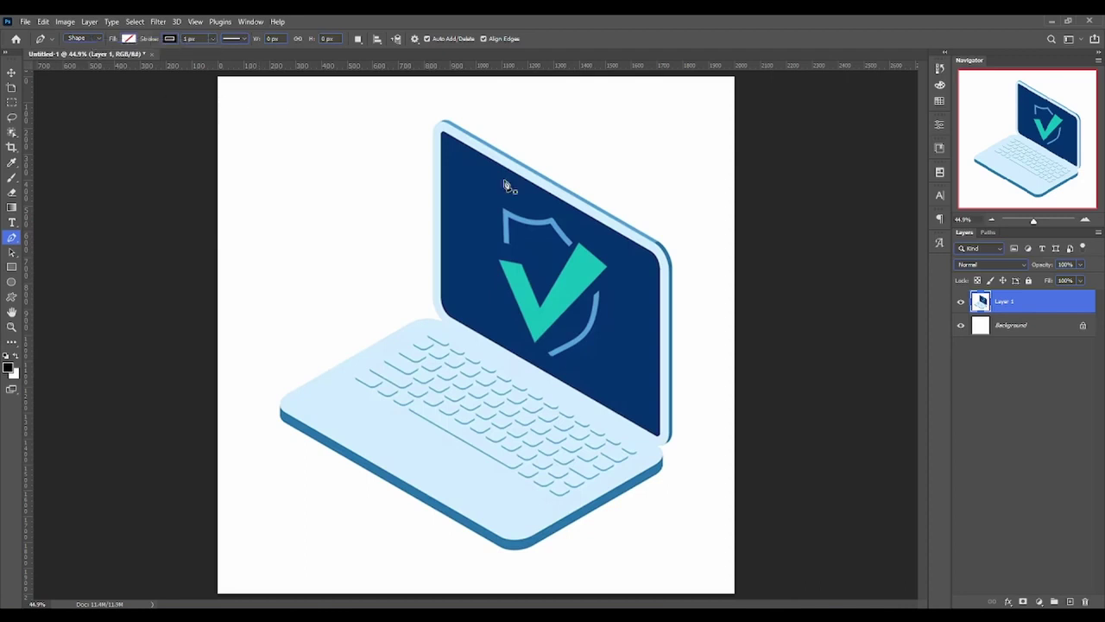
Reselect Work Path in Path mode and make a shape layer from it
{"action": "left_click", "coordinate": [987, 233]}
{"action": "left_click", "coordinate": [989, 250]}
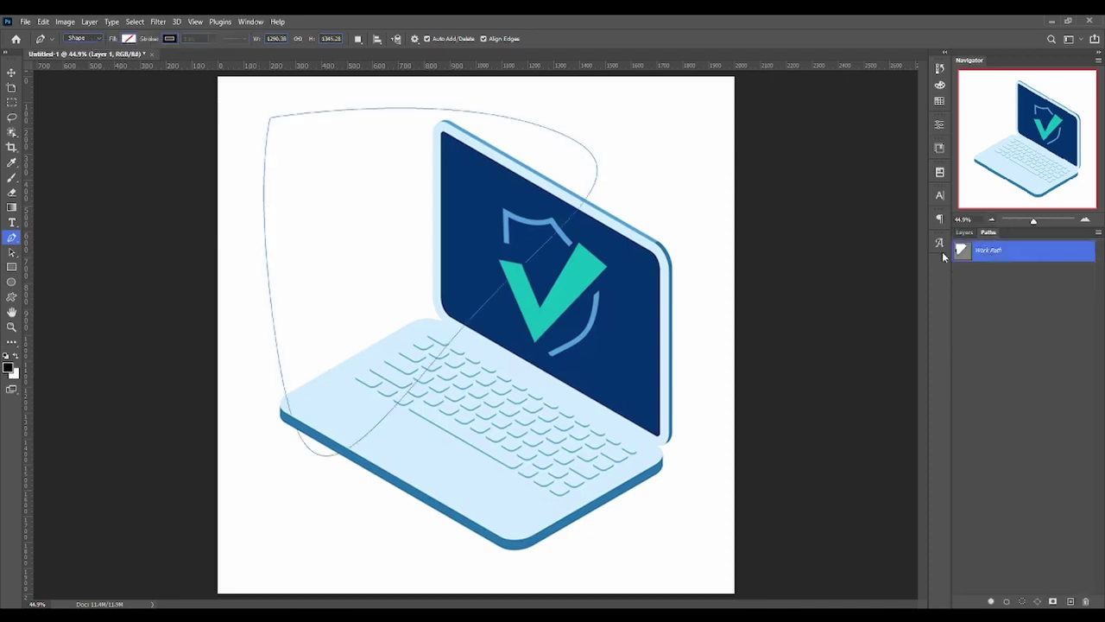
{"action": "left_click", "coordinate": [83, 38]}
{"action": "left_click", "coordinate": [78, 55]}
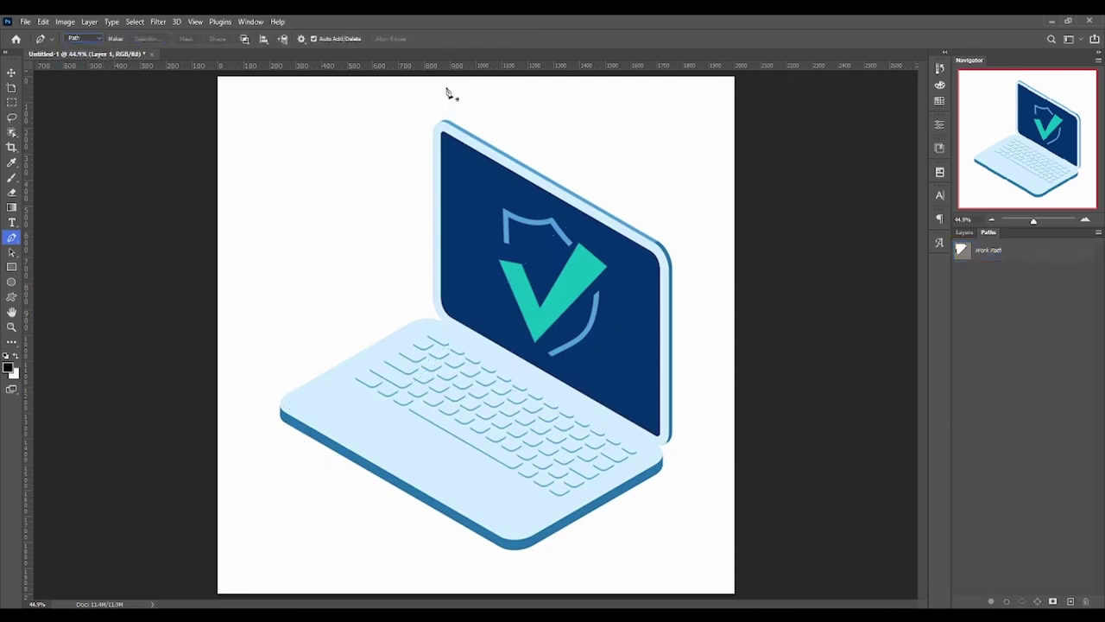
{"action": "left_click", "coordinate": [990, 250]}
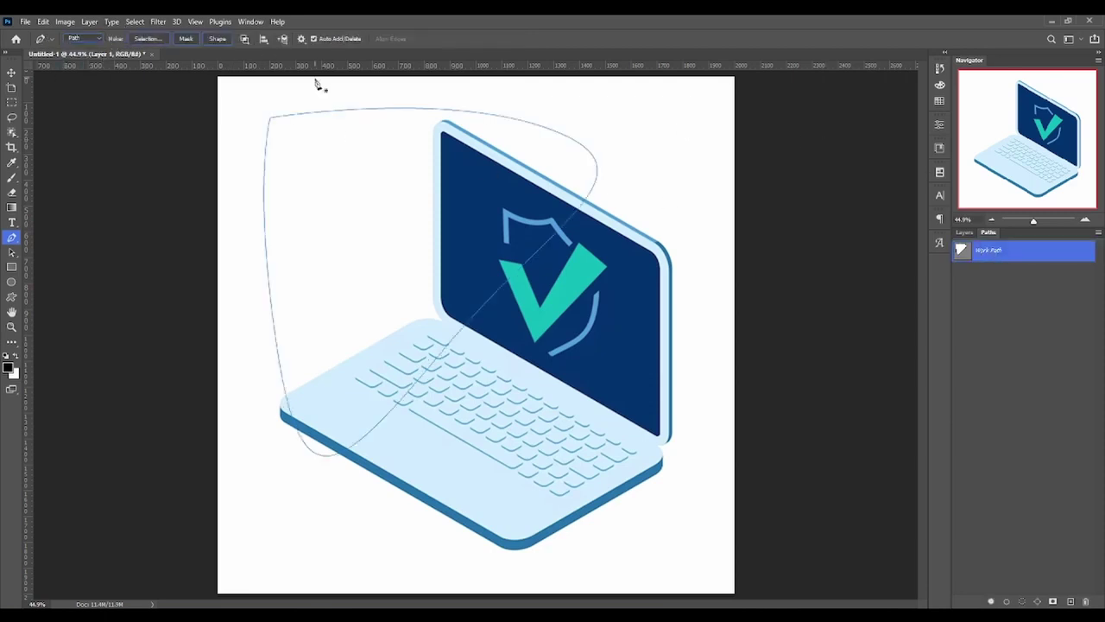
{"action": "left_click", "coordinate": [226, 38]}
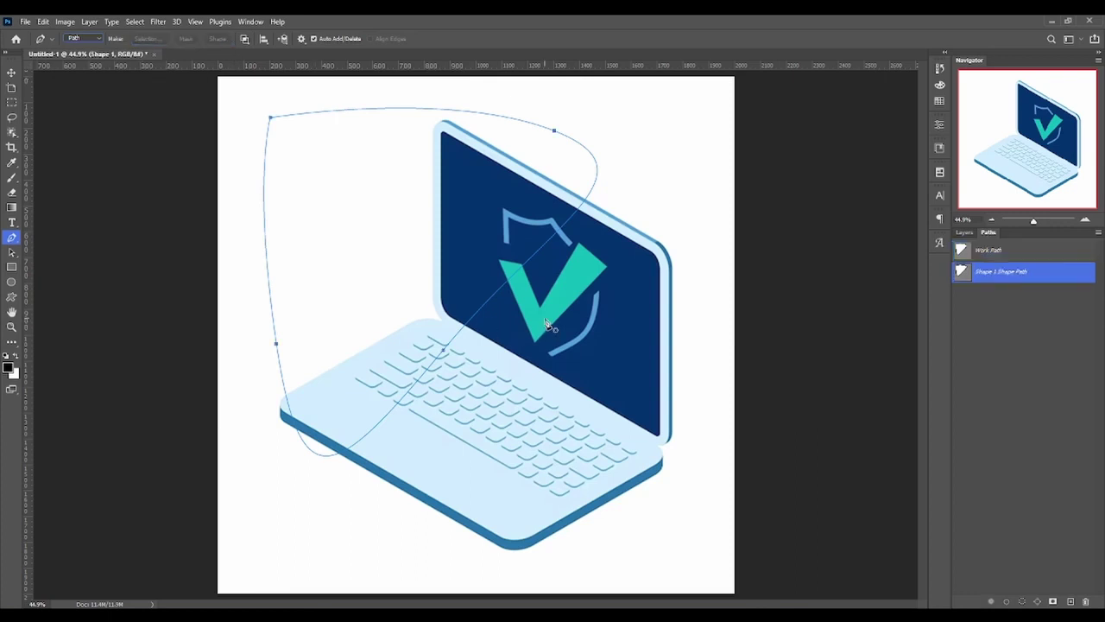
{"action": "left_click", "coordinate": [973, 233]}
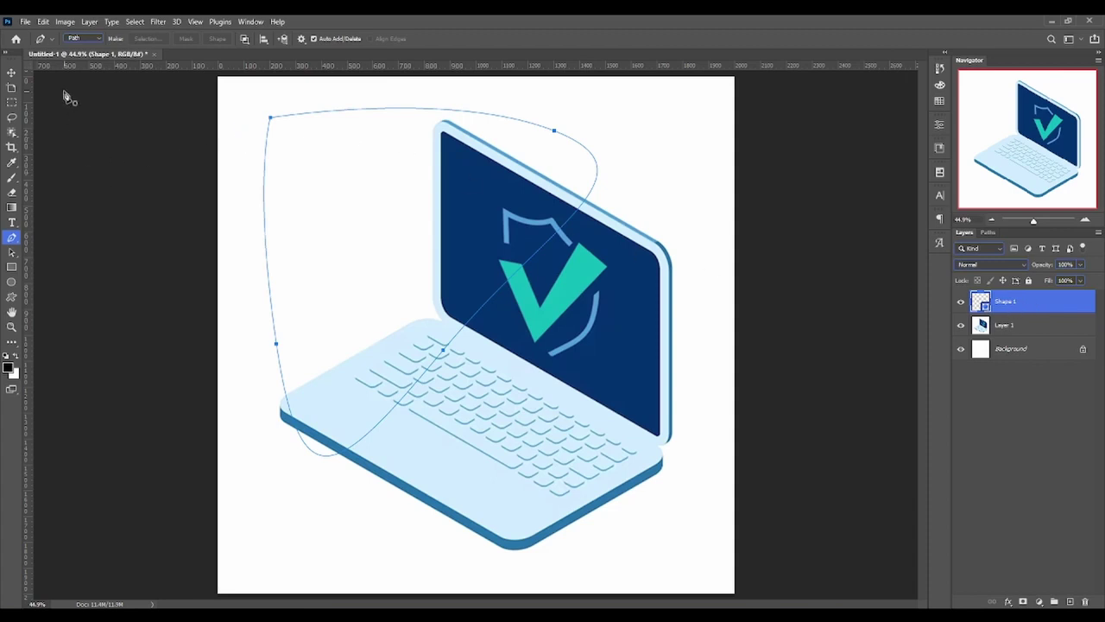
Try magenta, cyan, blue and pattern fills, settling on a black-white gradient
{"action": "left_click", "coordinate": [75, 40]}
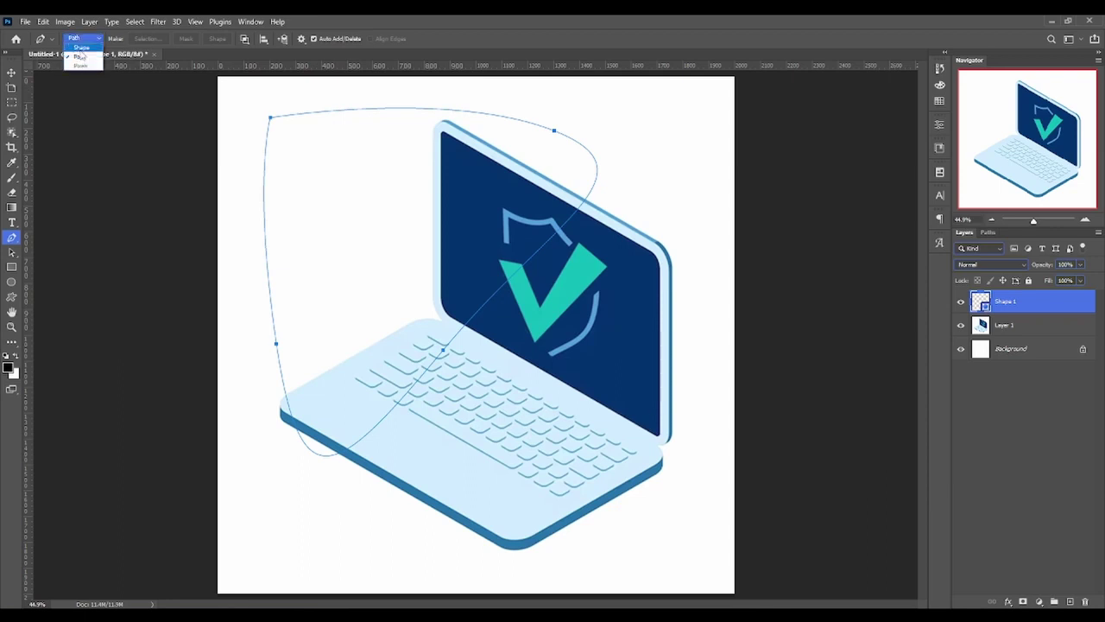
{"action": "left_click", "coordinate": [78, 48]}
{"action": "left_click", "coordinate": [129, 38]}
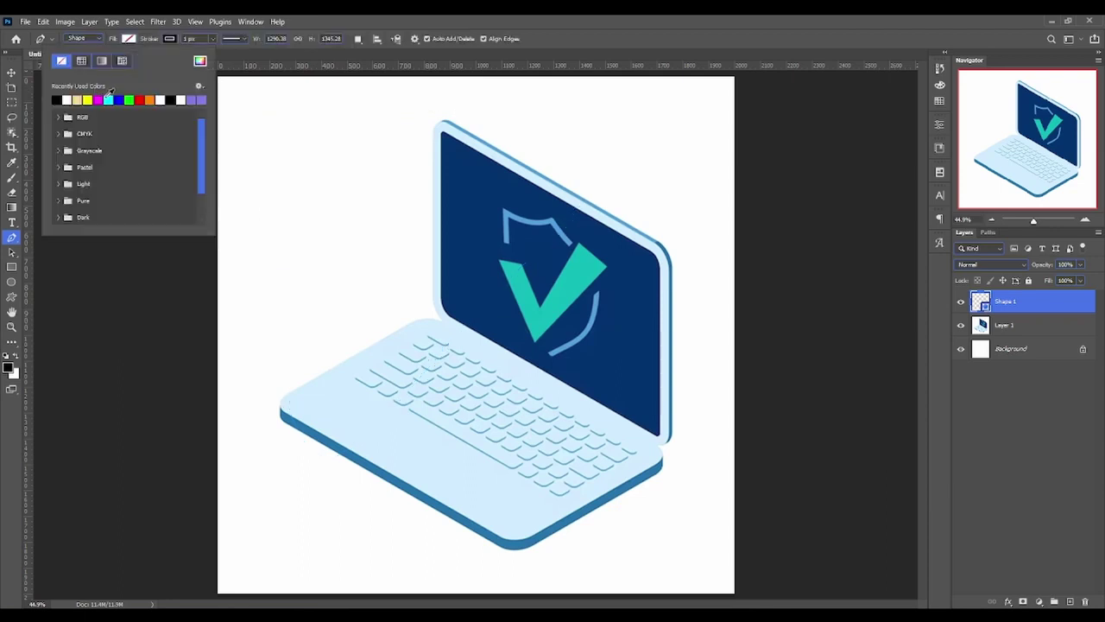
{"action": "left_click", "coordinate": [98, 98]}
{"action": "left_click", "coordinate": [108, 100]}
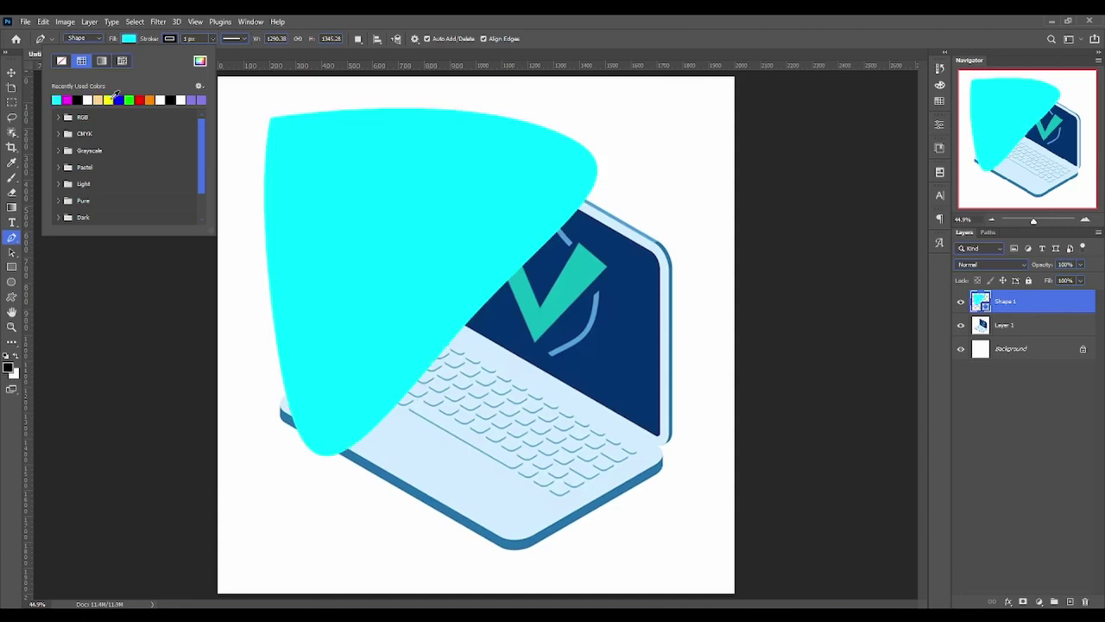
{"action": "left_click", "coordinate": [118, 99]}
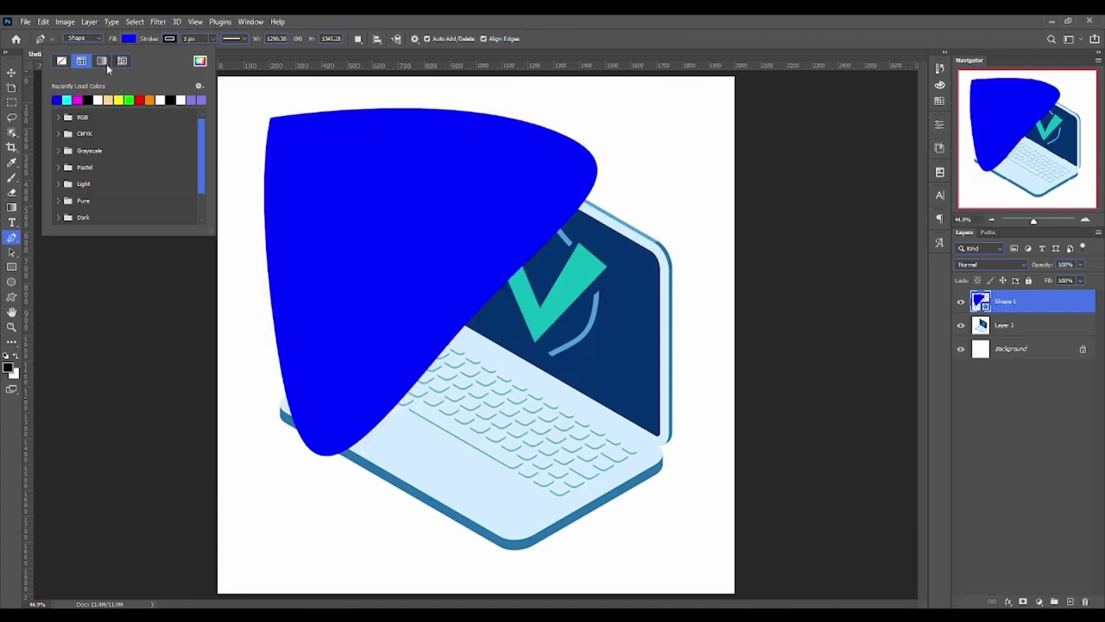
{"action": "left_click", "coordinate": [101, 61]}
{"action": "left_click", "coordinate": [122, 60]}
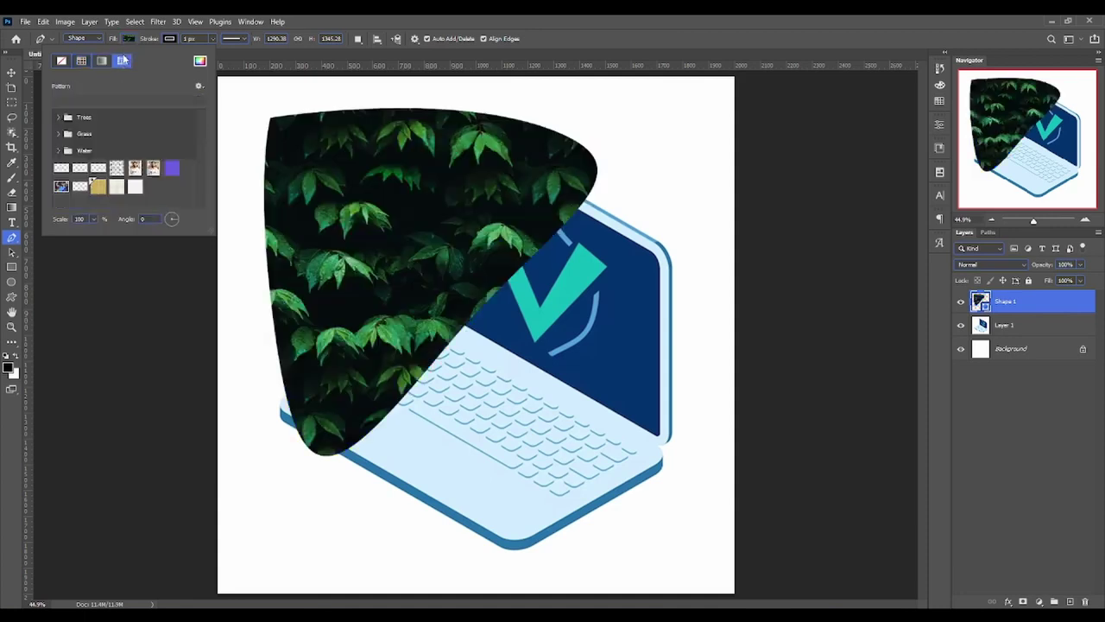
{"action": "left_click", "coordinate": [101, 61]}
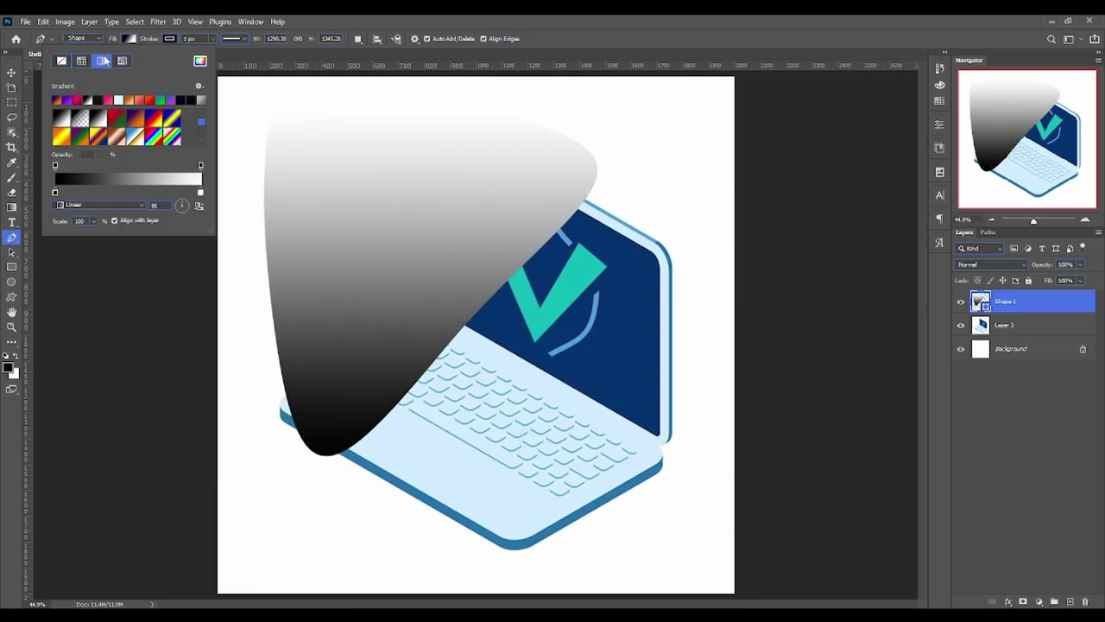
{"action": "left_click", "coordinate": [164, 41]}
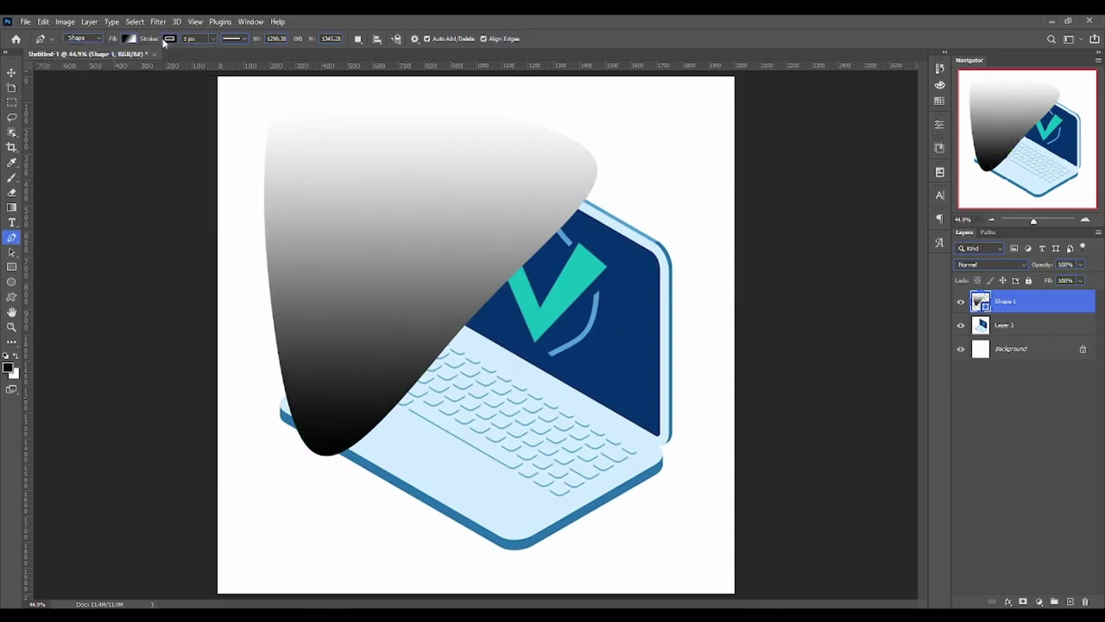
Give Shape 1 a green stroke and widen it to 77.54 px
{"action": "left_click", "coordinate": [164, 42]}
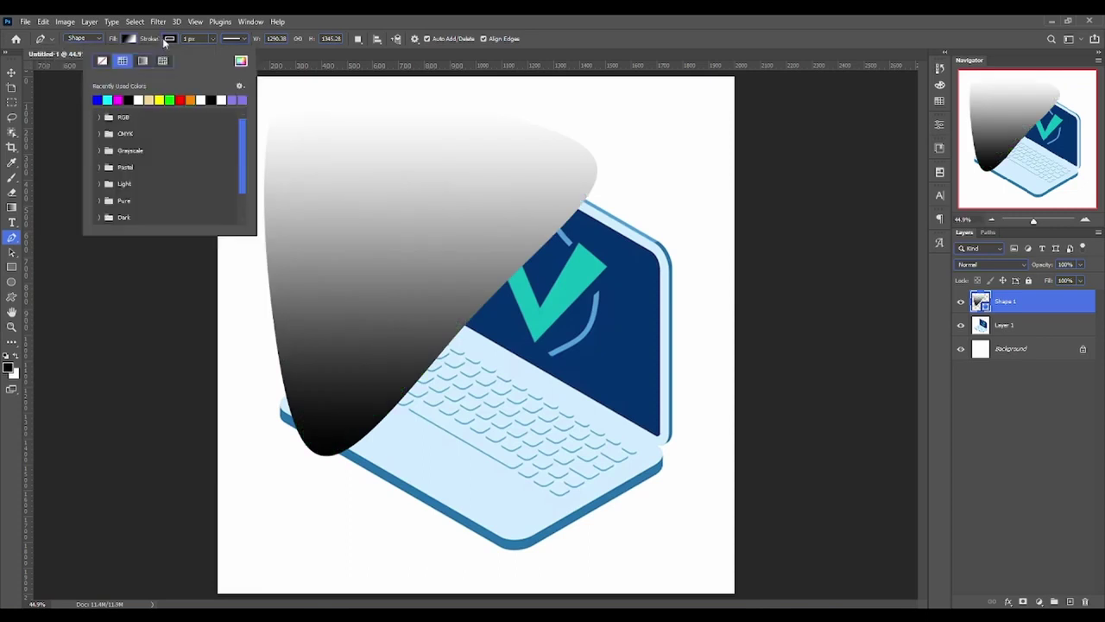
{"action": "left_click", "coordinate": [171, 100]}
{"action": "left_click", "coordinate": [213, 38]}
{"action": "left_click_drag", "start_coordinate": [207, 54], "coordinate": [246, 53]}
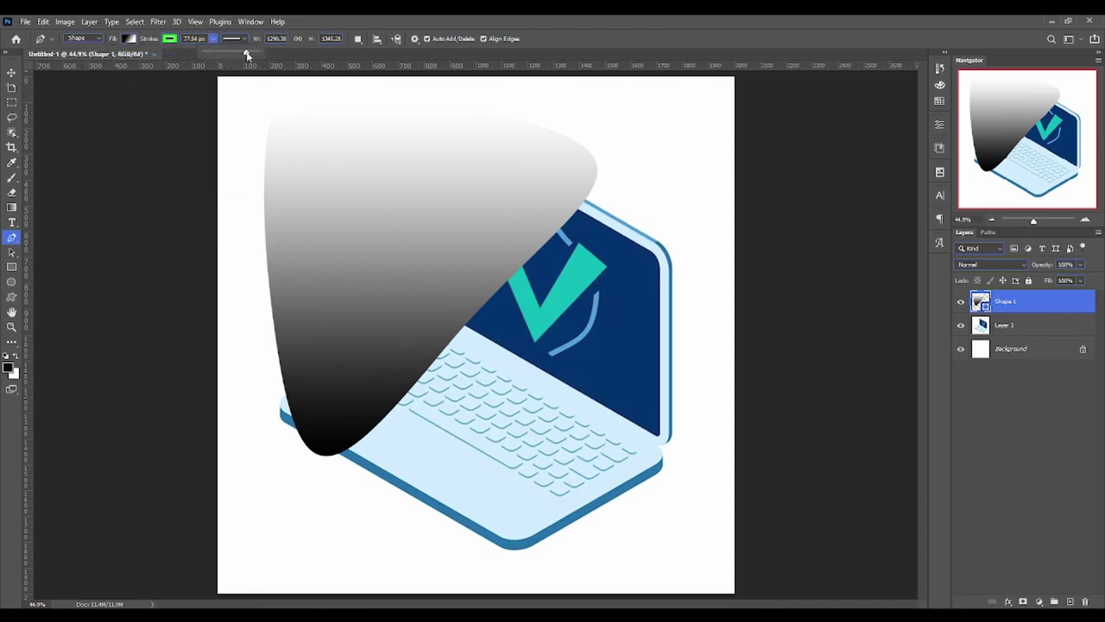
{"action": "left_click", "coordinate": [170, 39]}
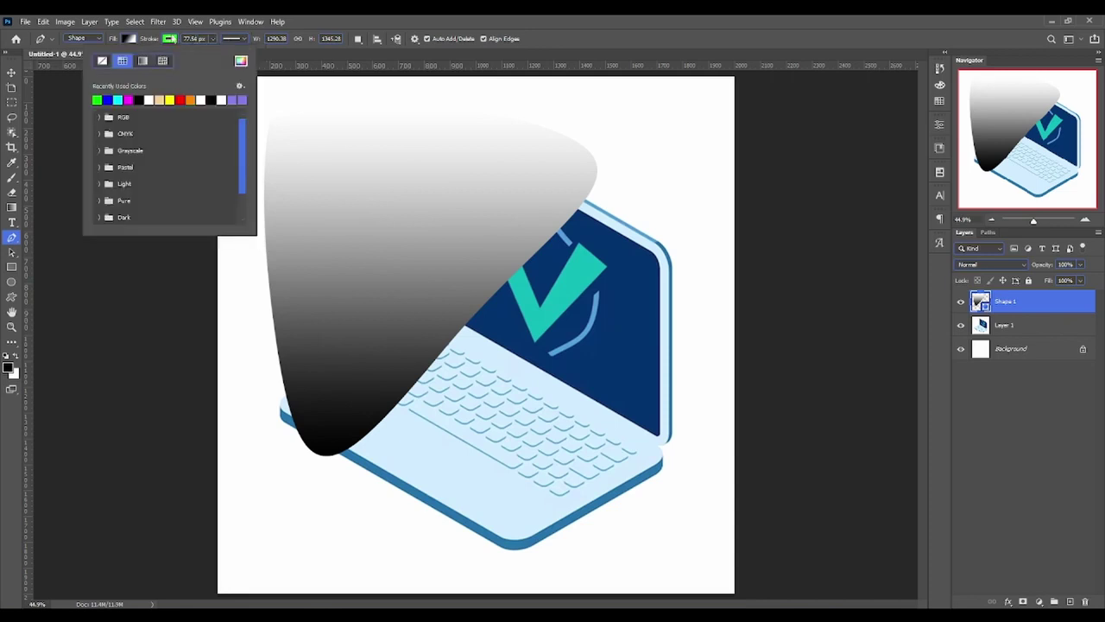
{"action": "left_click", "coordinate": [171, 40]}
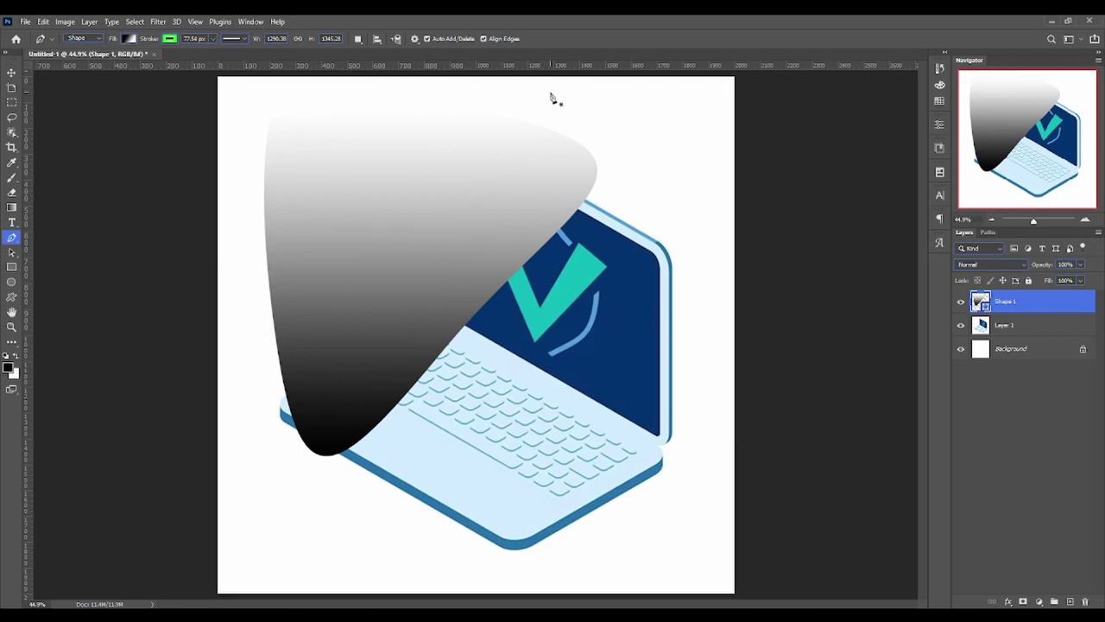
Delete the gradient Shape 1 layer and zoom to 268% on the shield's top
{"action": "key", "text": "Delete"}
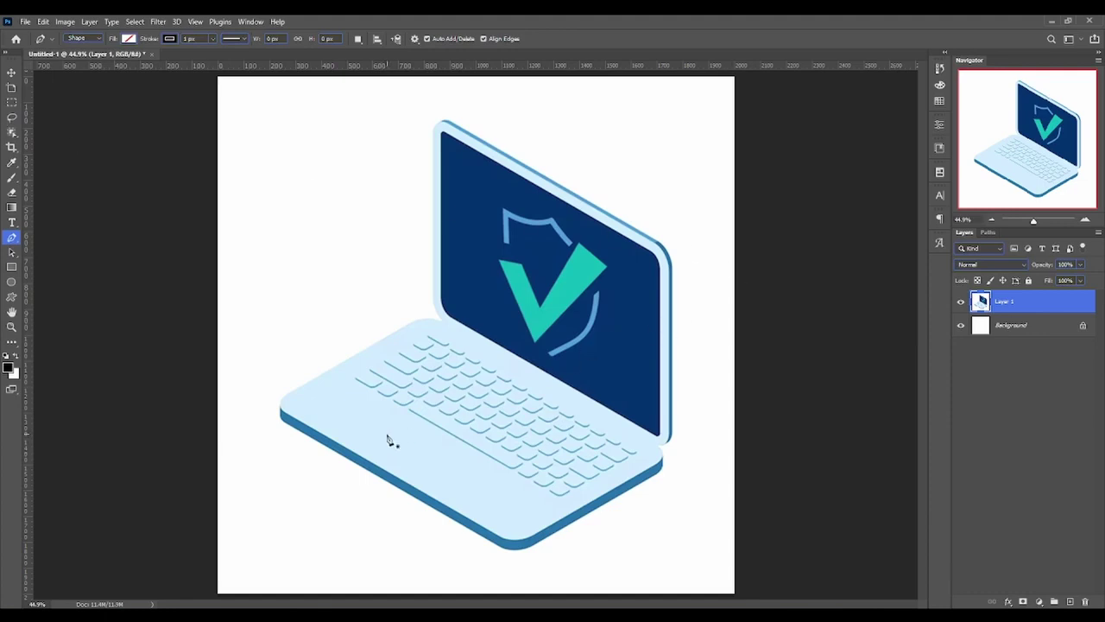
{"action": "left_click", "coordinate": [11, 328]}
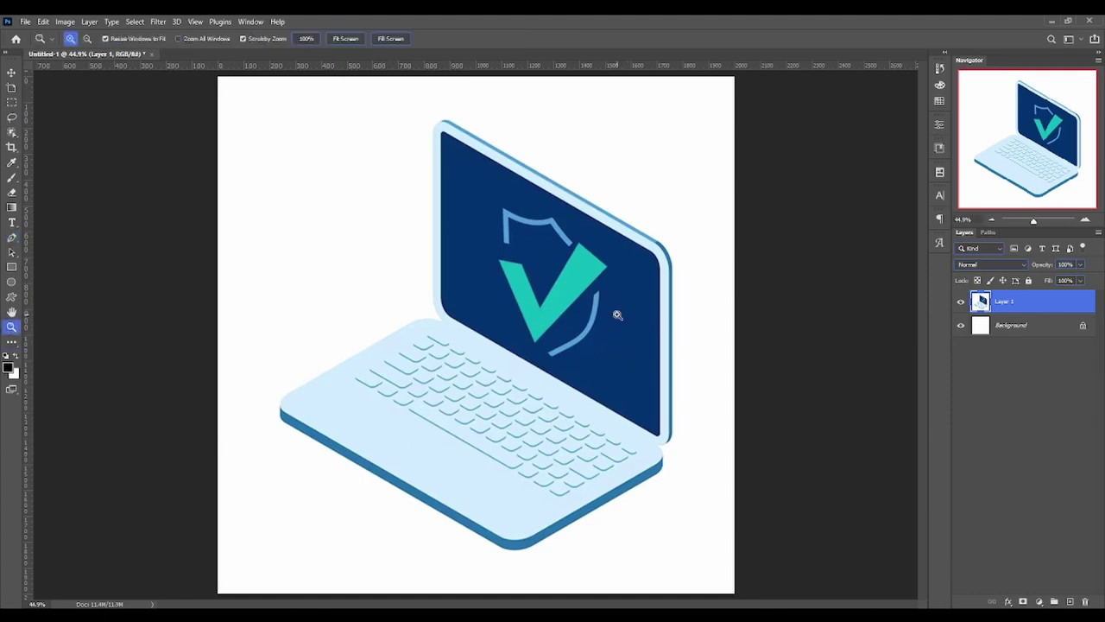
{"action": "mouse_move", "coordinate": [618, 315]}
{"action": "left_mouse_down"}
{"action": "mouse_move", "coordinate": [693, 323]}
{"action": "mouse_move", "coordinate": [489, 299]}
{"action": "mouse_move", "coordinate": [537, 359]}
{"action": "left_mouse_up"}
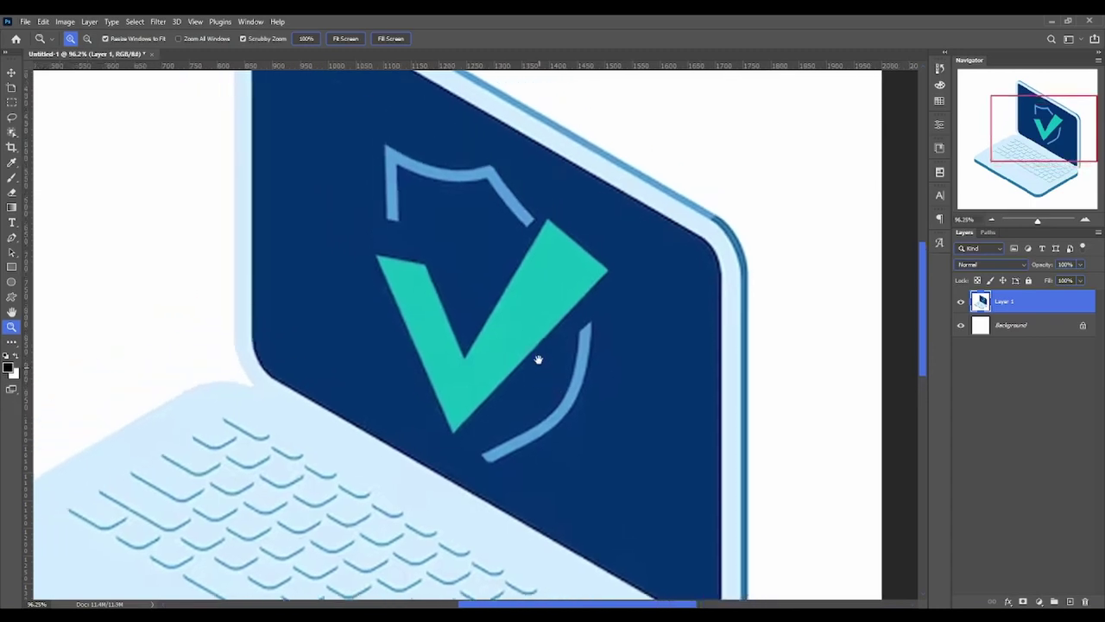
{"action": "left_click_drag", "start_coordinate": [470, 170], "coordinate": [457, 348]}
{"action": "left_click", "coordinate": [11, 239]}
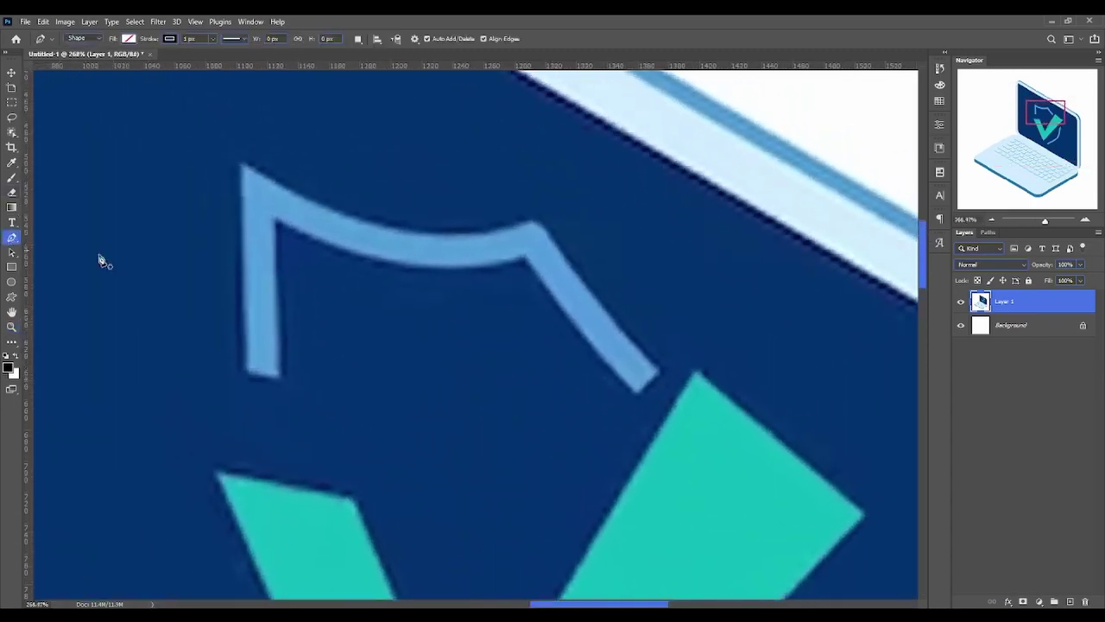
Trace the shield stroke's left edge and curved top with pen anchors
{"action": "left_click", "coordinate": [281, 380]}
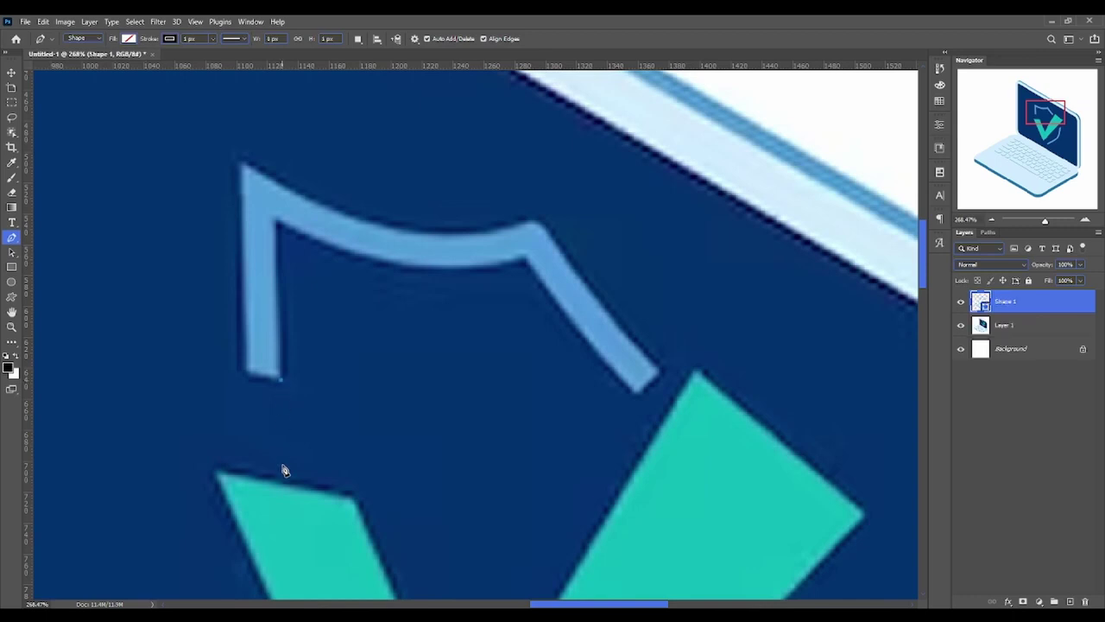
{"action": "left_click", "coordinate": [247, 376]}
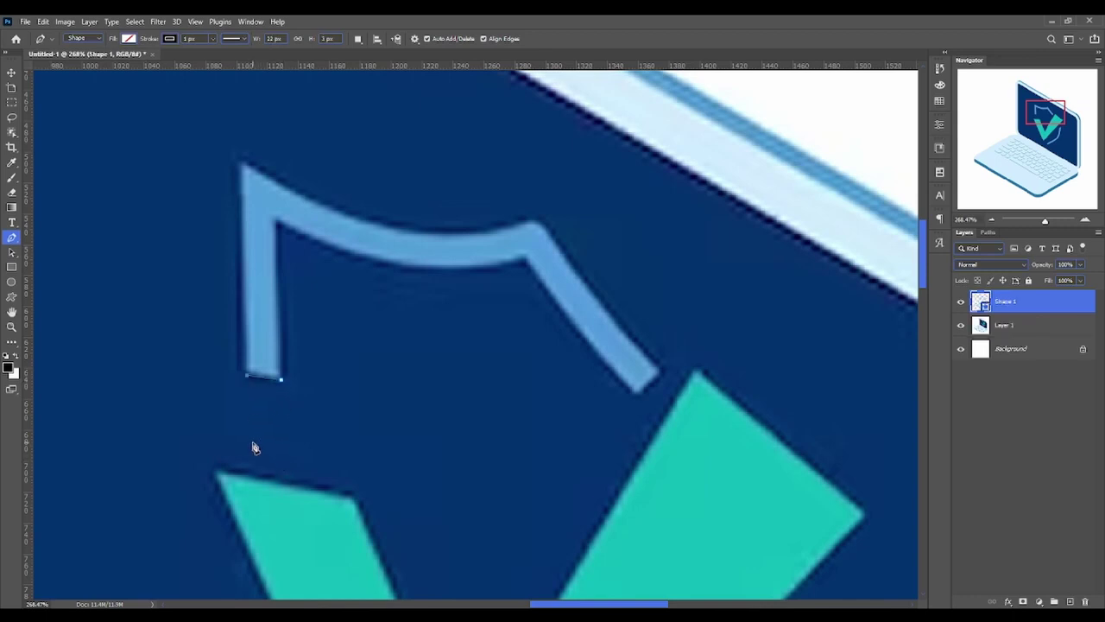
{"action": "left_click", "coordinate": [243, 161]}
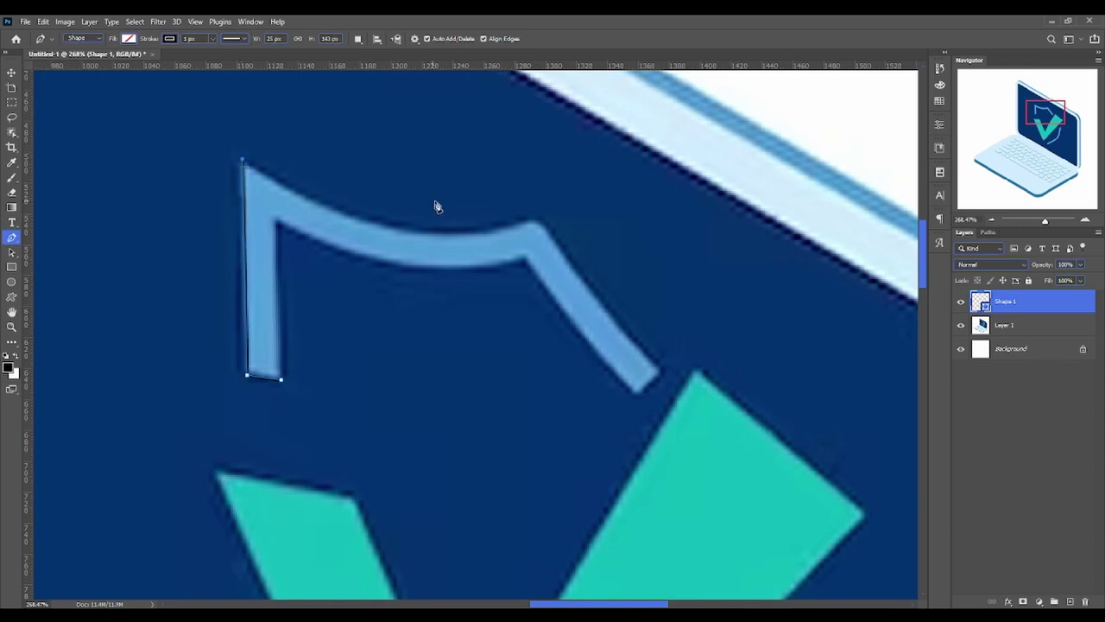
{"action": "left_click", "coordinate": [537, 221]}
{"action": "mouse_move", "coordinate": [539, 226]}
{"action": "left_mouse_down"}
{"action": "mouse_move", "coordinate": [736, 176]}
{"action": "mouse_move", "coordinate": [680, 162]}
{"action": "mouse_move", "coordinate": [713, 168]}
{"action": "mouse_move", "coordinate": [691, 175]}
{"action": "left_mouse_up"}
{"action": "mouse_move", "coordinate": [691, 175]}
{"action": "left_mouse_down"}
{"action": "mouse_move", "coordinate": [568, 231]}
{"action": "mouse_move", "coordinate": [569, 255]}
{"action": "left_mouse_up"}
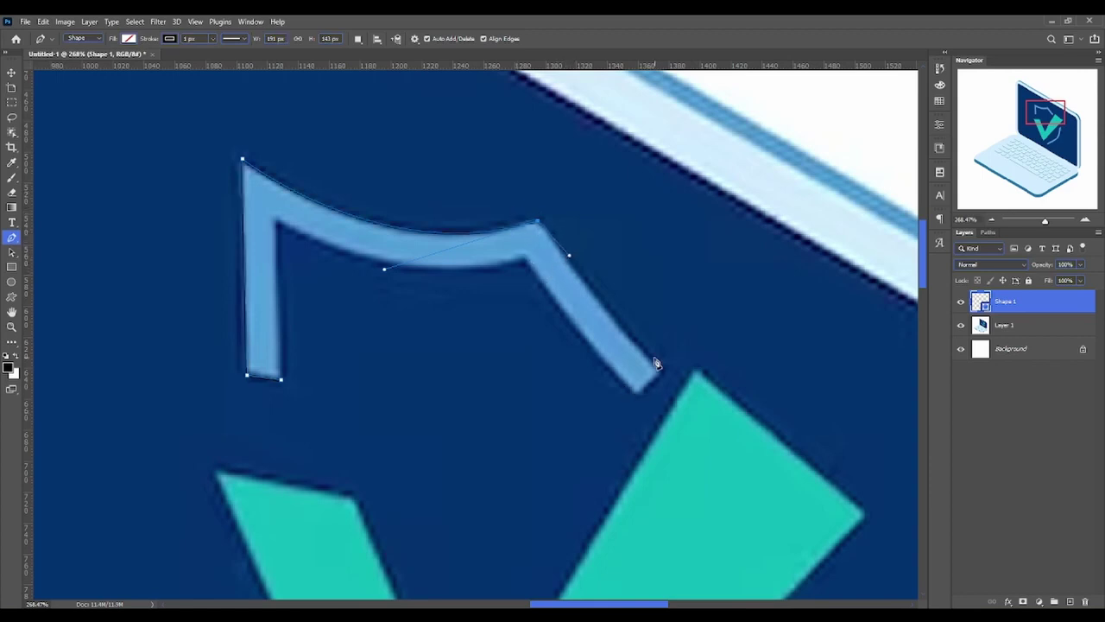
Add anchors at the stroke's far end and make the end a sharp corner
{"action": "left_click", "coordinate": [661, 368]}
{"action": "left_click", "coordinate": [651, 383]}
{"action": "left_click_drag", "start_coordinate": [659, 367], "coordinate": [694, 394]}
{"action": "left_click_drag", "start_coordinate": [662, 374], "coordinate": [659, 369]}
Curve the inner edge along the stroke, fix the corner handle, and close the path
{"action": "left_click", "coordinate": [528, 259], "text": "ctrl"}
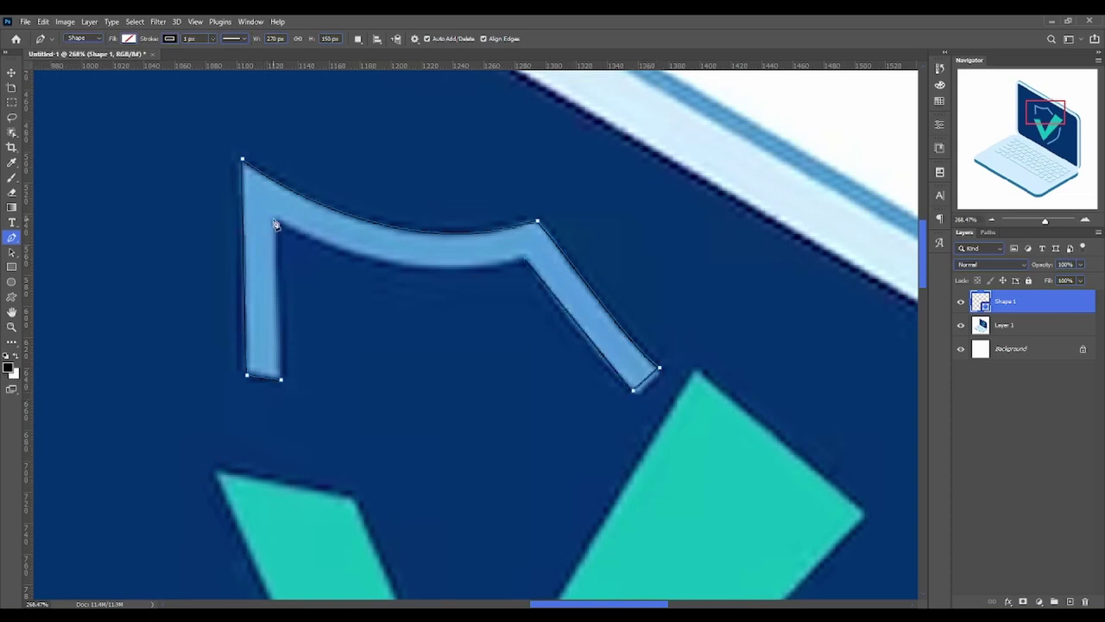
{"action": "left_click_drag", "start_coordinate": [277, 221], "coordinate": [415, 302]}
{"action": "left_click", "coordinate": [277, 221]}
{"action": "key", "text": "ctrl+z"}
{"action": "left_click_drag", "start_coordinate": [134, 138], "coordinate": [277, 221]}
{"action": "left_click", "coordinate": [287, 386]}
Fill the traced shape magenta and hide the Shape 1 layer
{"action": "left_click", "coordinate": [169, 38]}
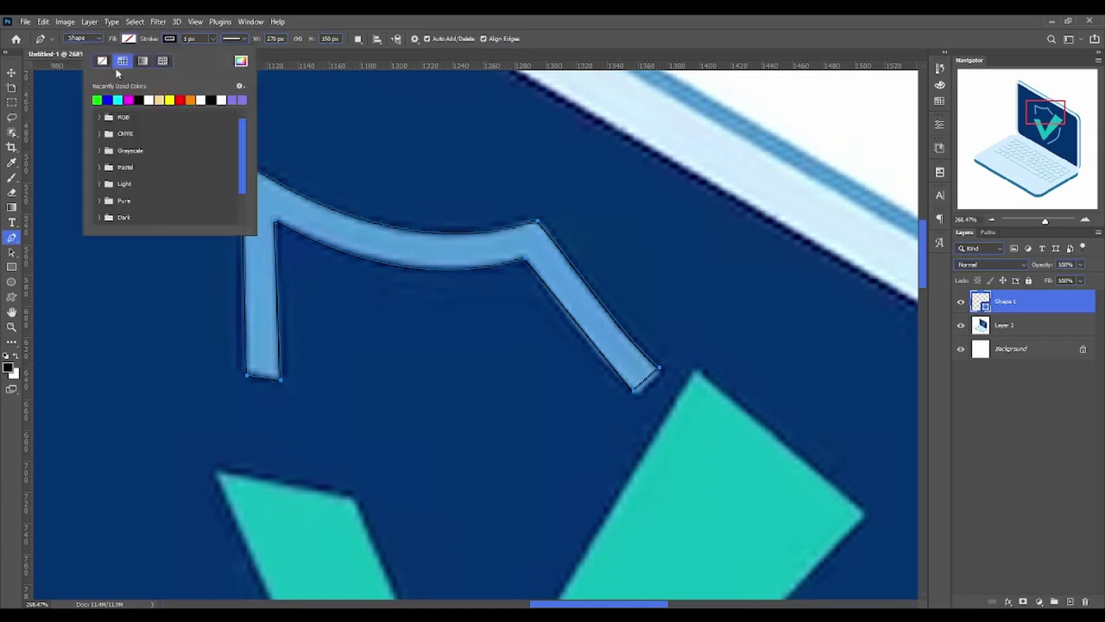
{"action": "left_click", "coordinate": [129, 39]}
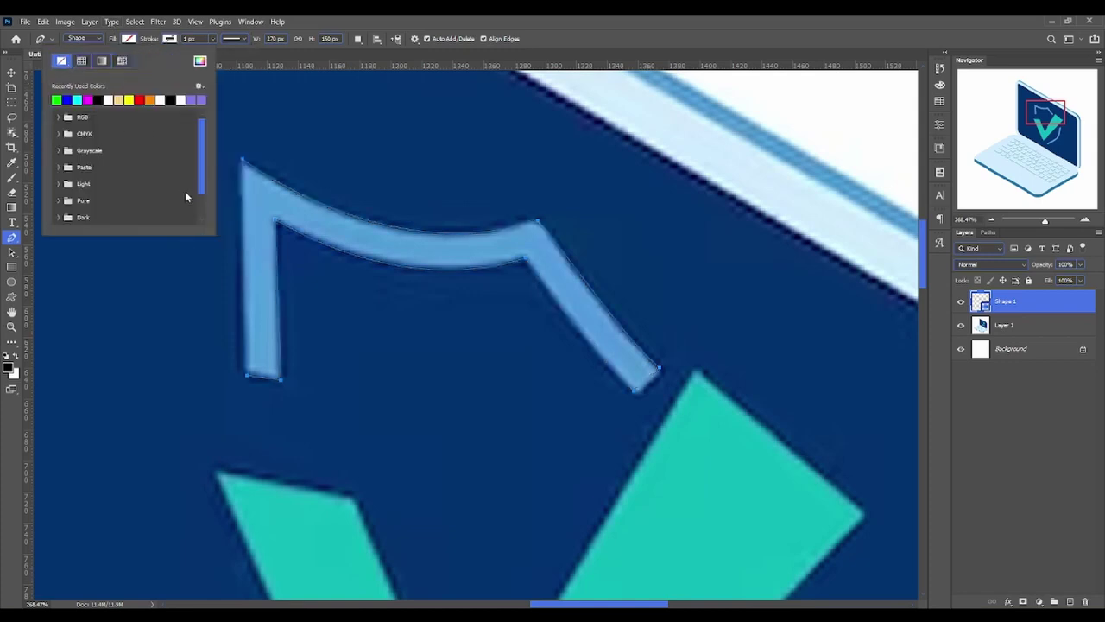
{"action": "left_click", "coordinate": [87, 99]}
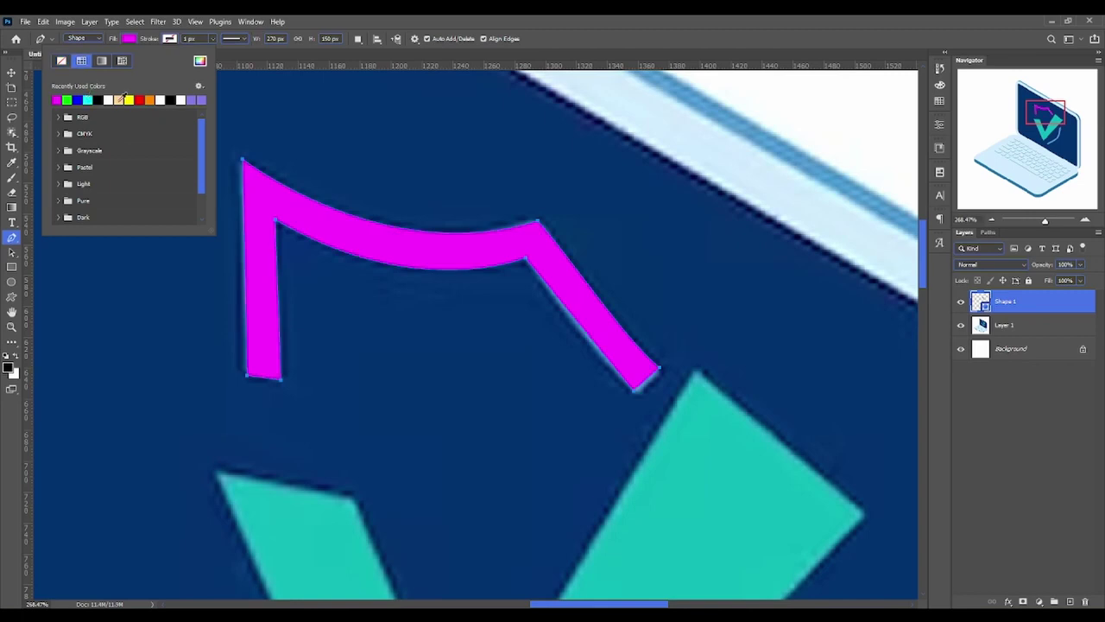
{"action": "left_click", "coordinate": [128, 39]}
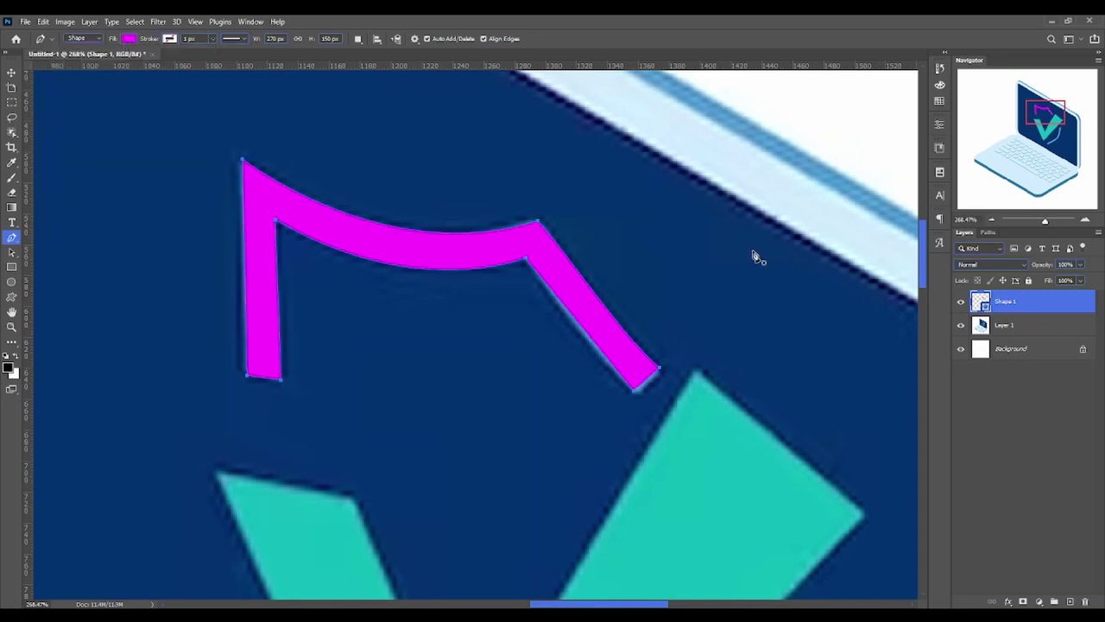
{"action": "left_click", "coordinate": [960, 301]}
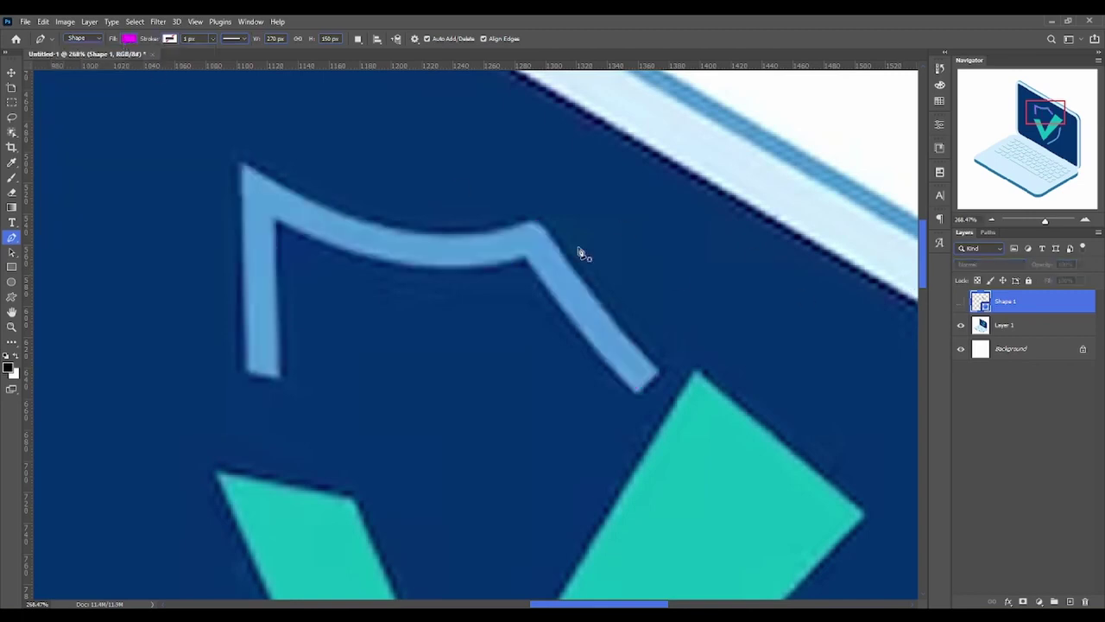
Set the Pen to Path mode, hide the laptop layer, and zoom out to the whole document
{"action": "left_click", "coordinate": [77, 38]}
{"action": "left_click", "coordinate": [80, 55]}
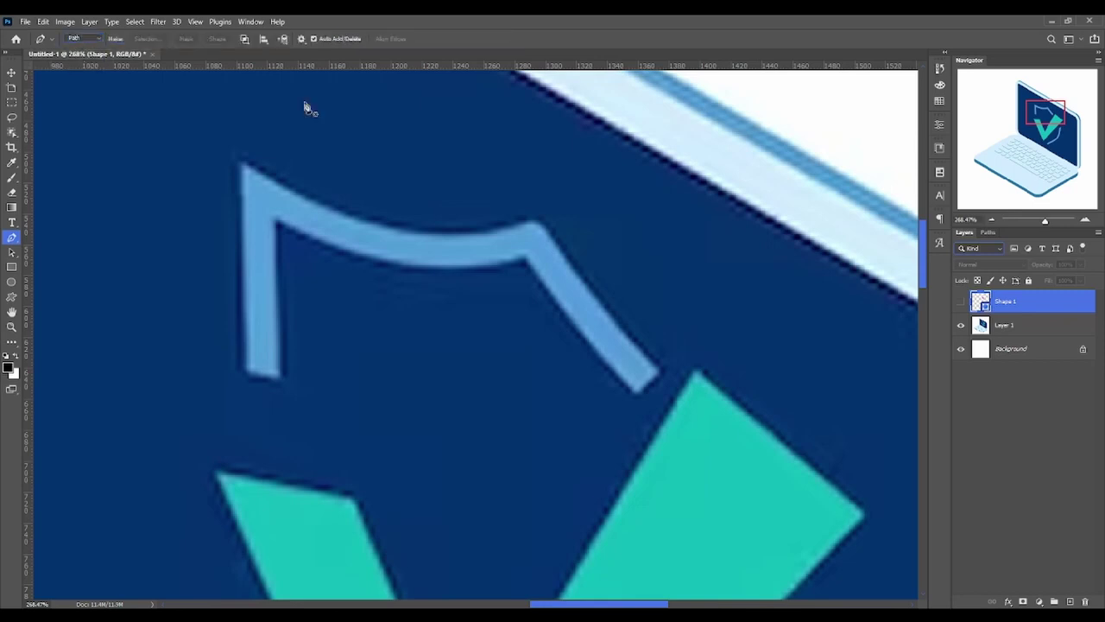
{"action": "left_click", "coordinate": [960, 325]}
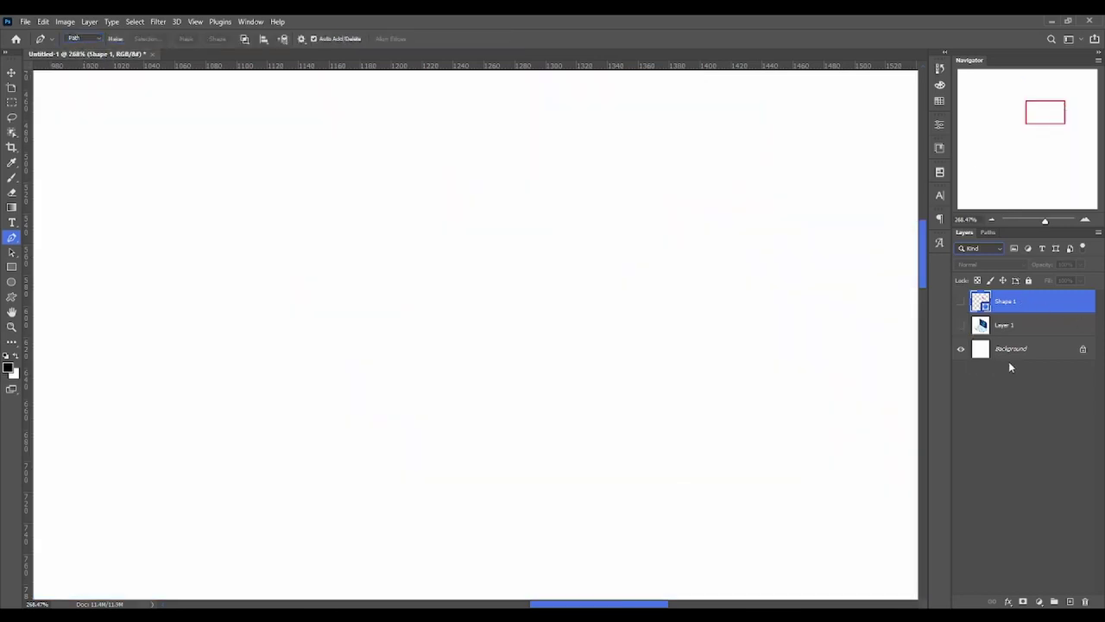
{"action": "left_click", "coordinate": [987, 232]}
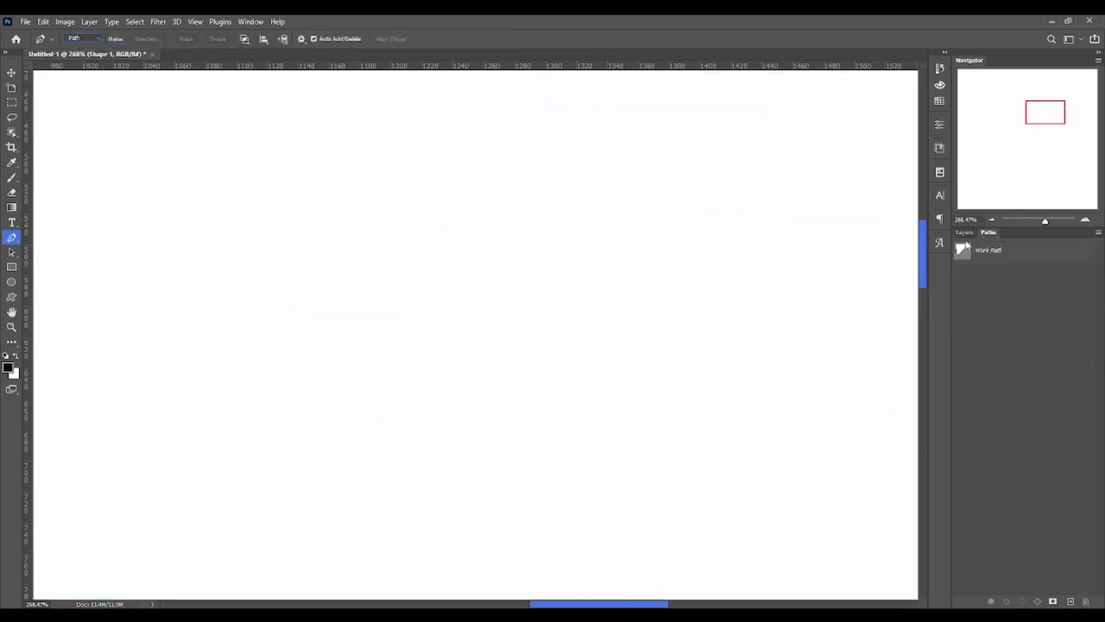
{"action": "left_click", "coordinate": [965, 233]}
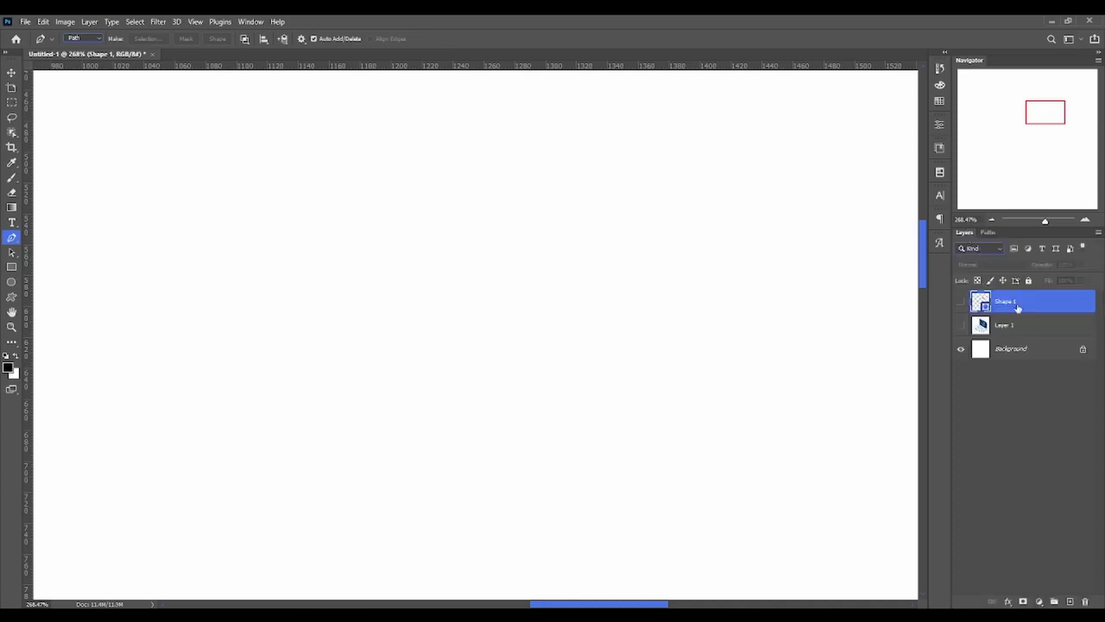
{"action": "left_click", "coordinate": [11, 327]}
{"action": "left_click_drag", "start_coordinate": [430, 337], "coordinate": [345, 336]}
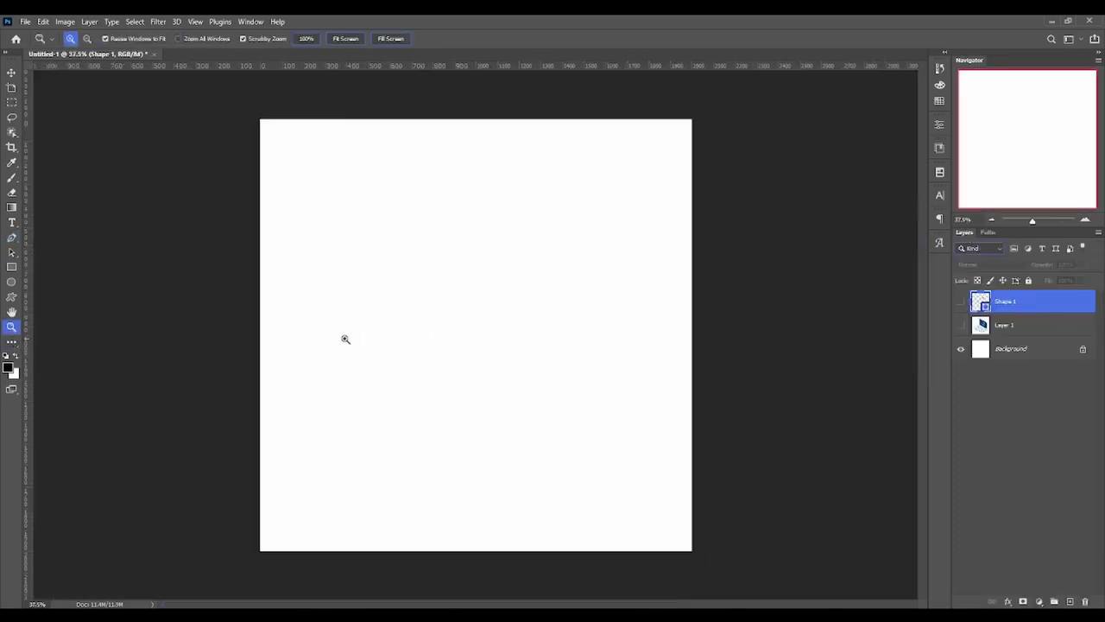
Draw a closed four-anchor curved path and add a new empty Layer 2
{"action": "left_click", "coordinate": [11, 238]}
{"action": "left_click_drag", "start_coordinate": [389, 188], "coordinate": [354, 217]}
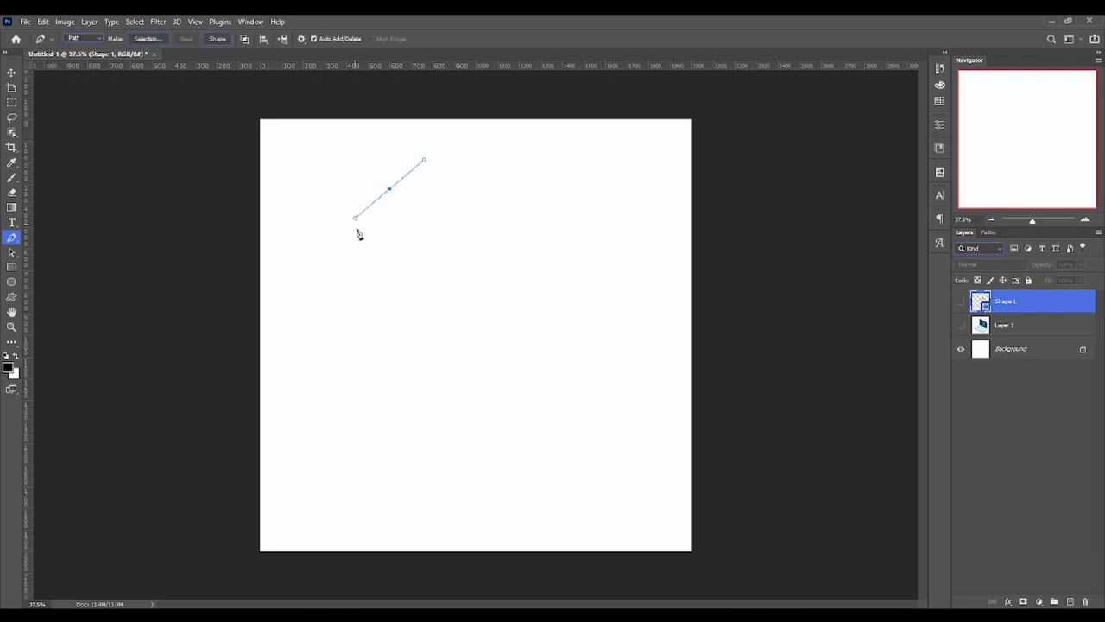
{"action": "left_click_drag", "start_coordinate": [397, 284], "coordinate": [513, 340]}
{"action": "left_click_drag", "start_coordinate": [585, 268], "coordinate": [586, 226]}
{"action": "left_click_drag", "start_coordinate": [582, 174], "coordinate": [530, 163]}
{"action": "left_click", "coordinate": [389, 188]}
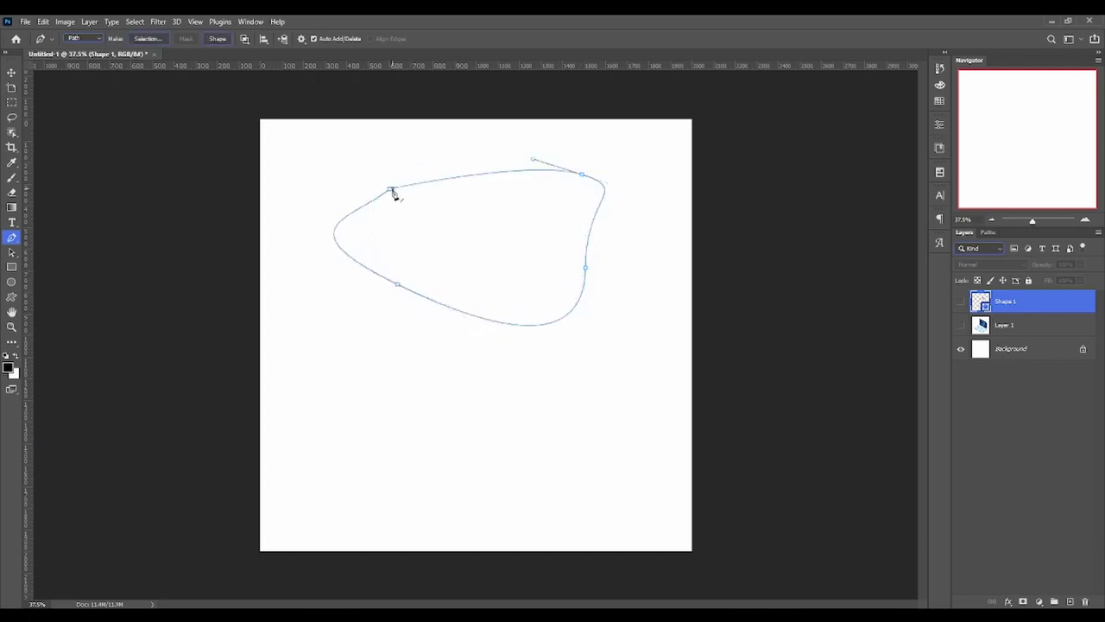
{"action": "left_click", "coordinate": [391, 189]}
{"action": "left_click", "coordinate": [1069, 602]}
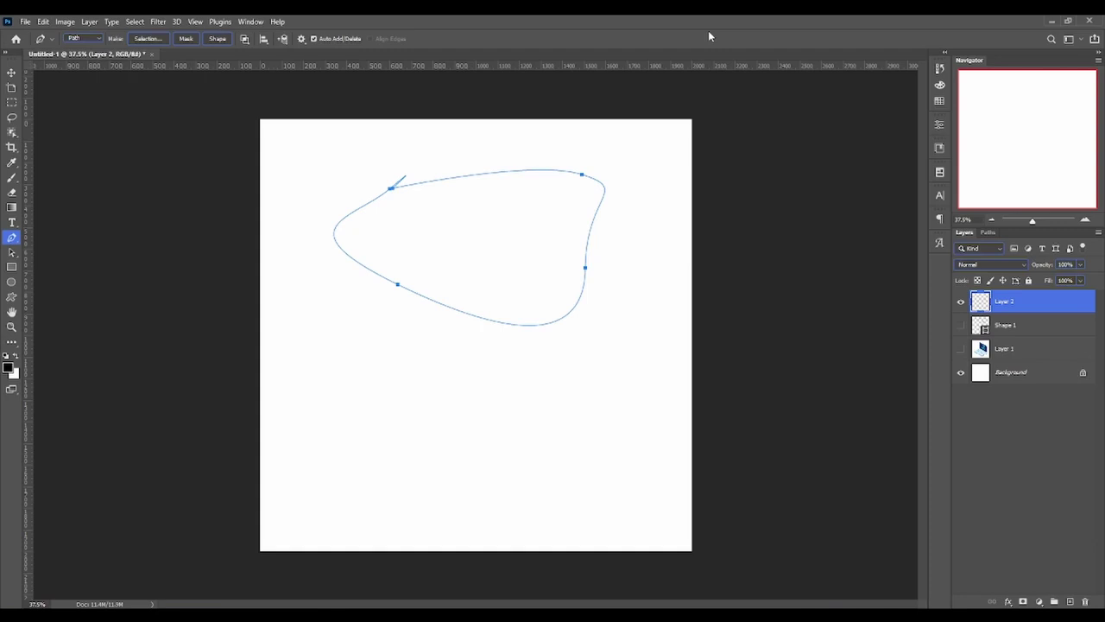
Save the Work Path as 'dummy' and confirm it in the Paths list
{"action": "left_click", "coordinate": [988, 232]}
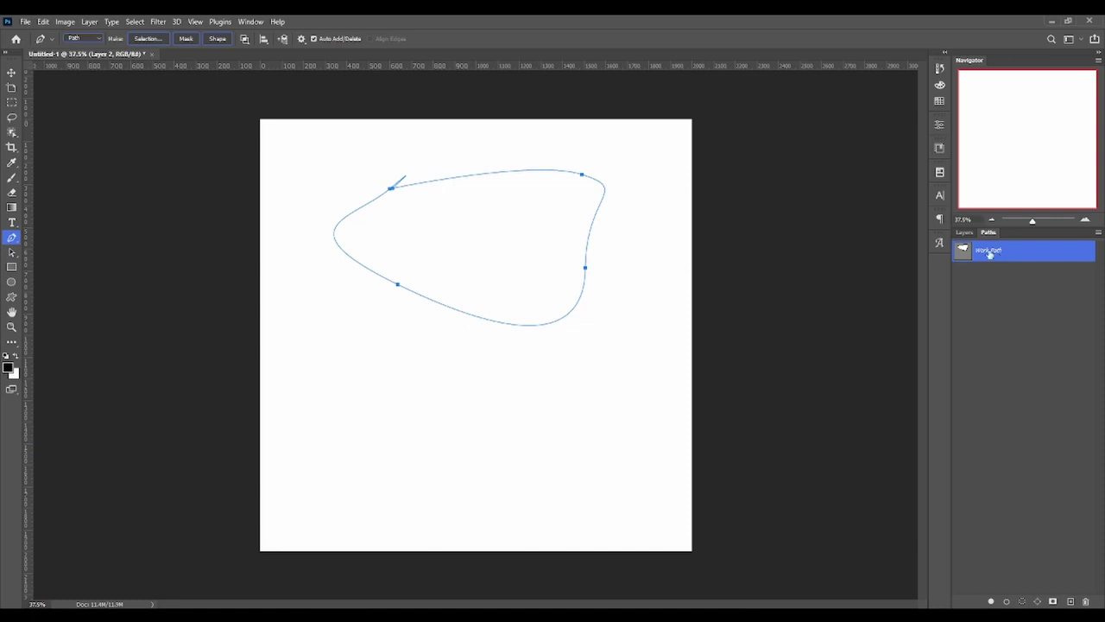
{"action": "double_click", "coordinate": [990, 251]}
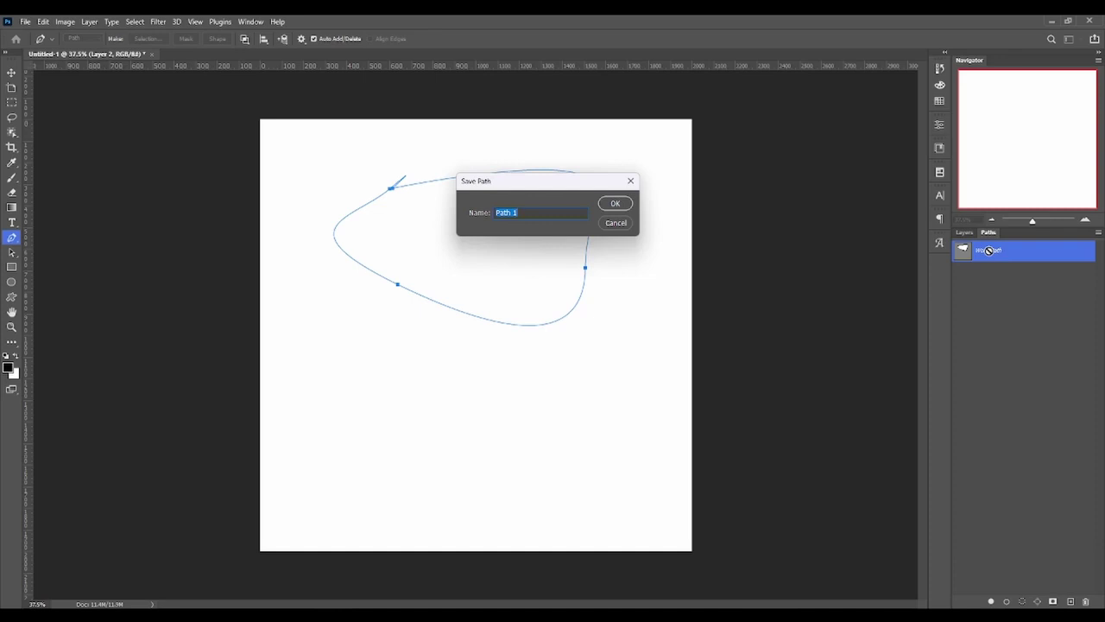
{"action": "type", "text": "d"}
{"action": "type", "text": "ummy"}
{"action": "key", "text": "Return"}
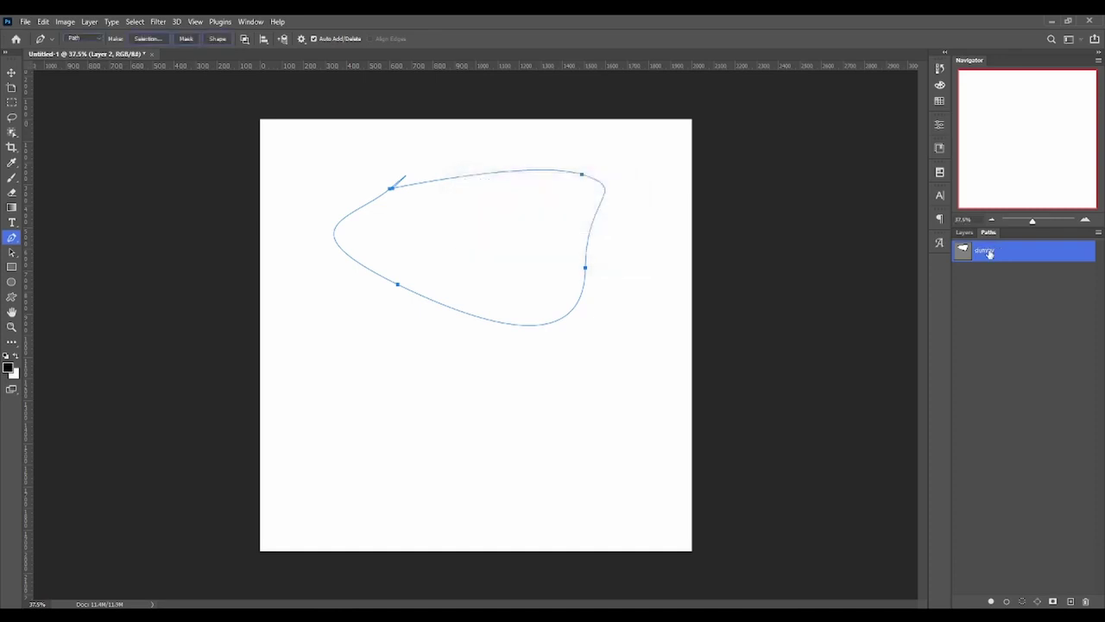
{"action": "left_click", "coordinate": [964, 232]}
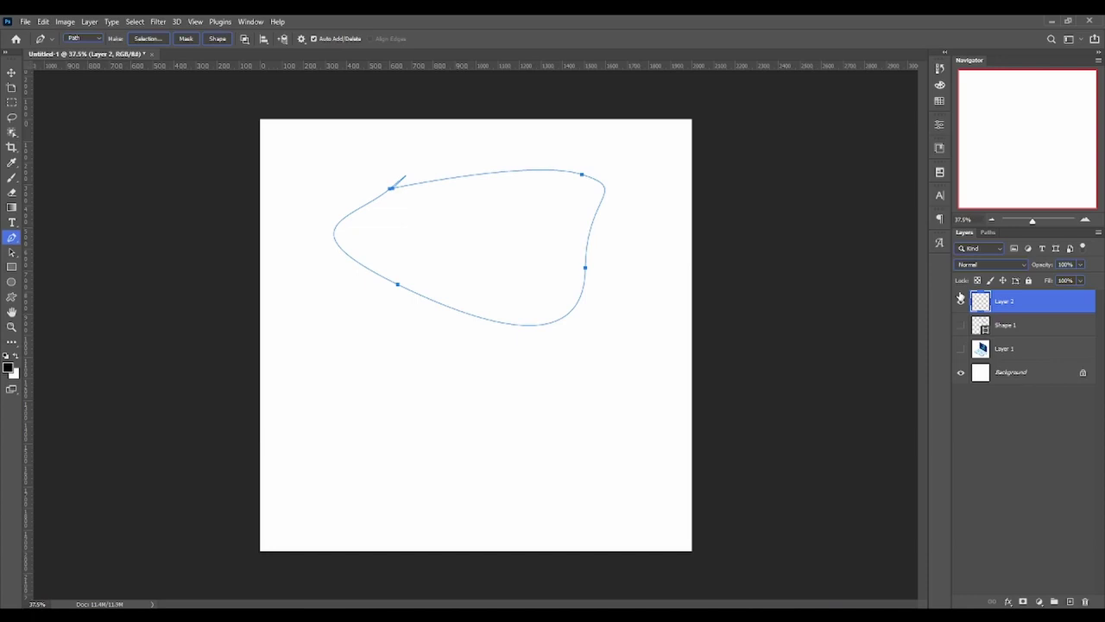
{"action": "left_click", "coordinate": [989, 234]}
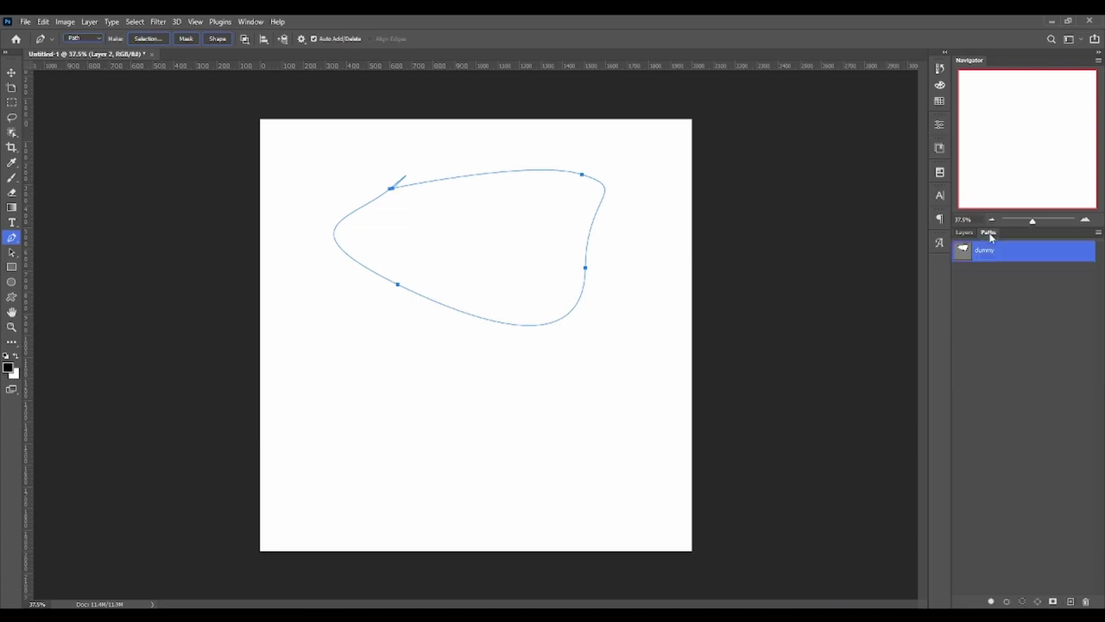
{"action": "left_click", "coordinate": [966, 234]}
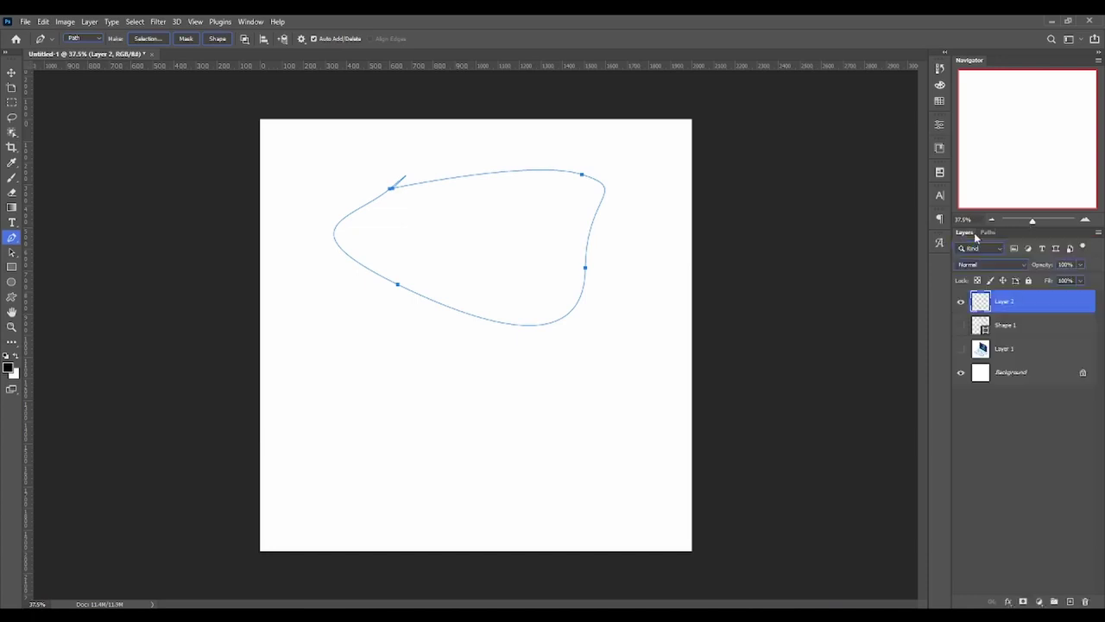